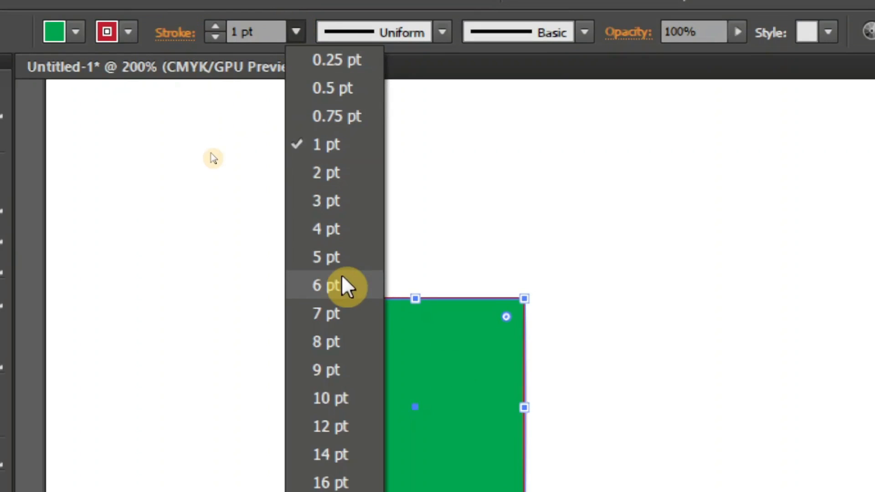
Give the green square a 5 pt stroke with no fill, and shift it about 71 pt to the right.
click(339, 258)
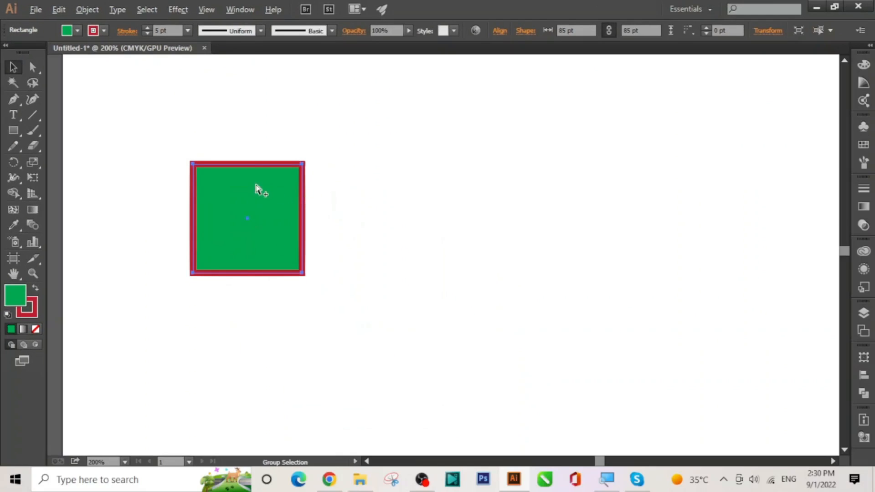
key(v)
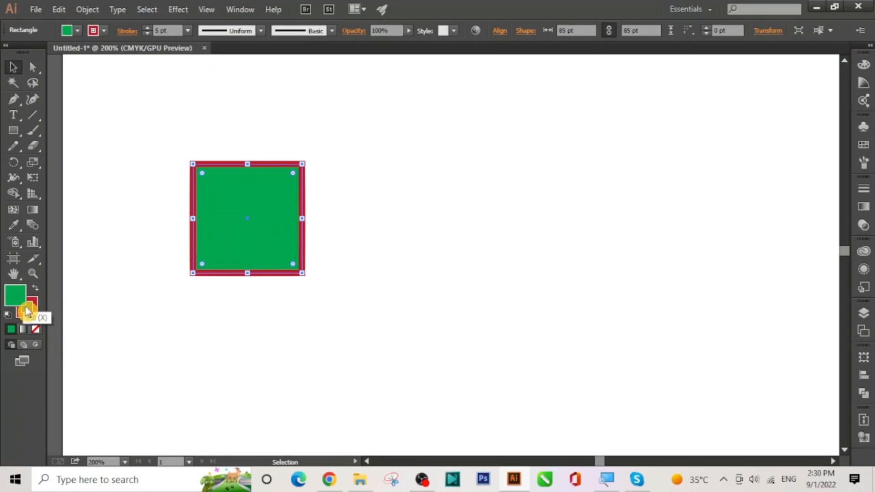
click(35, 330)
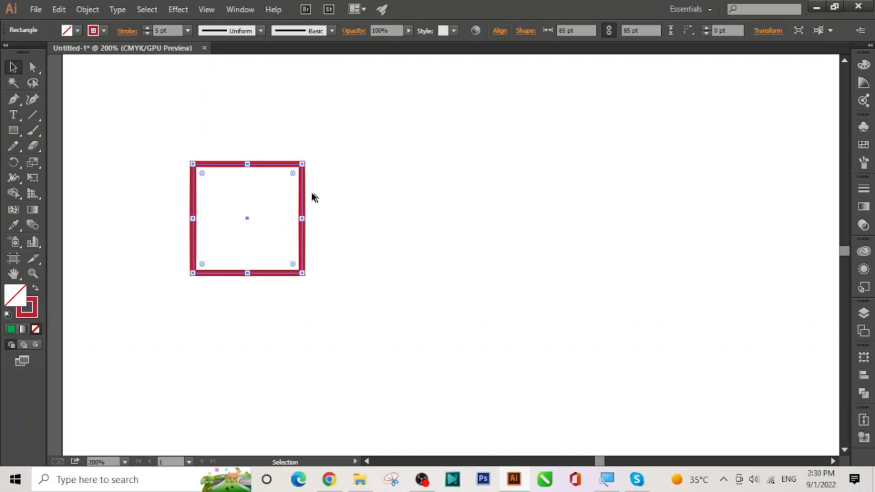
drag(308, 197, 396, 195)
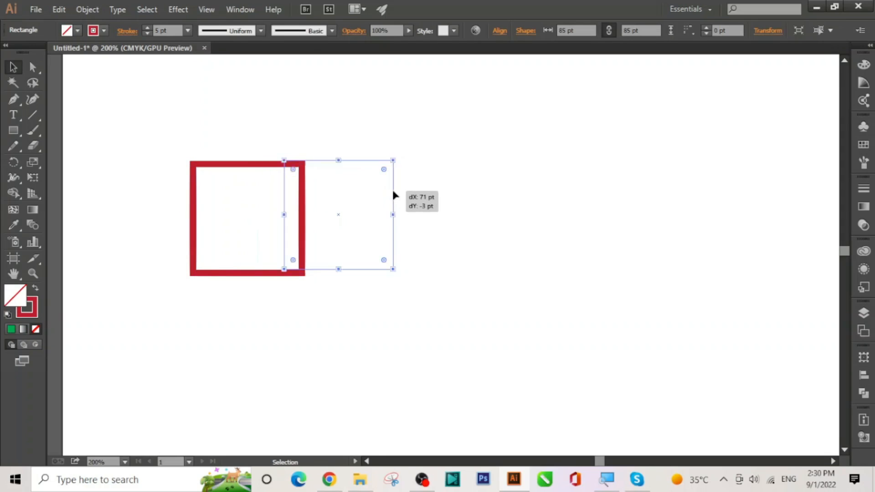
click(419, 197)
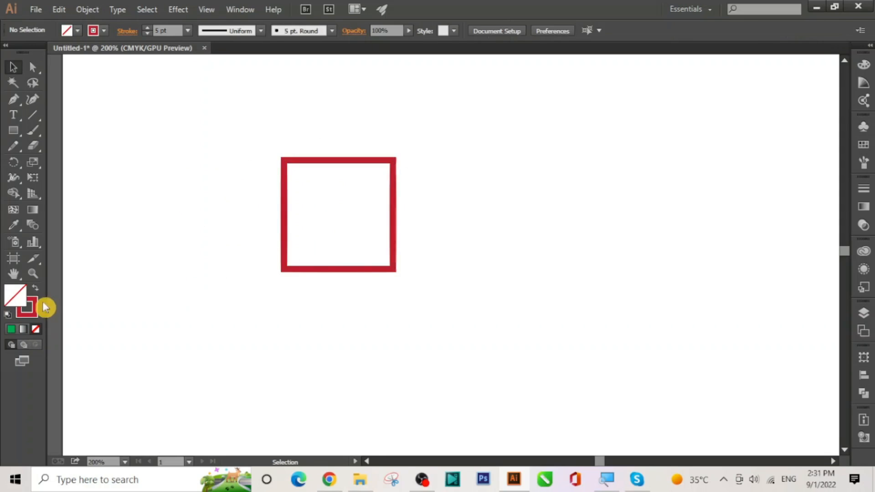
Reset fill and stroke to the defaults and swap them, first with nothing selected, then on the red-outlined square.
click(7, 314)
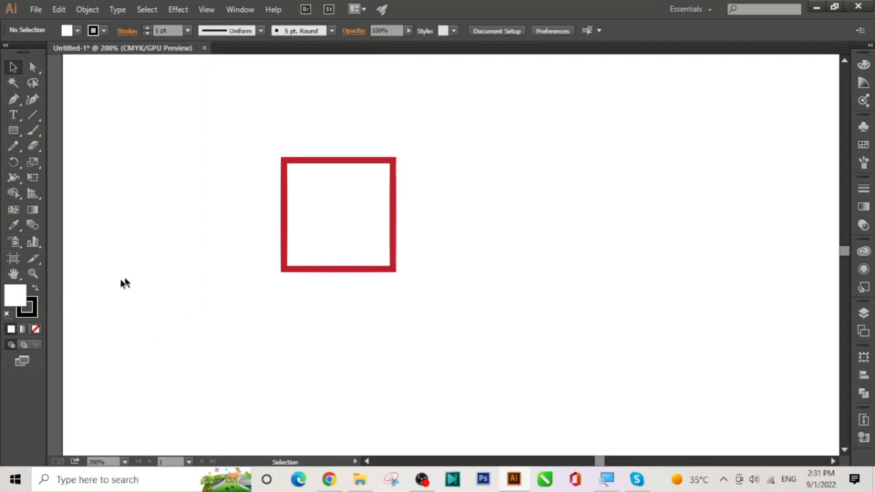
click(36, 289)
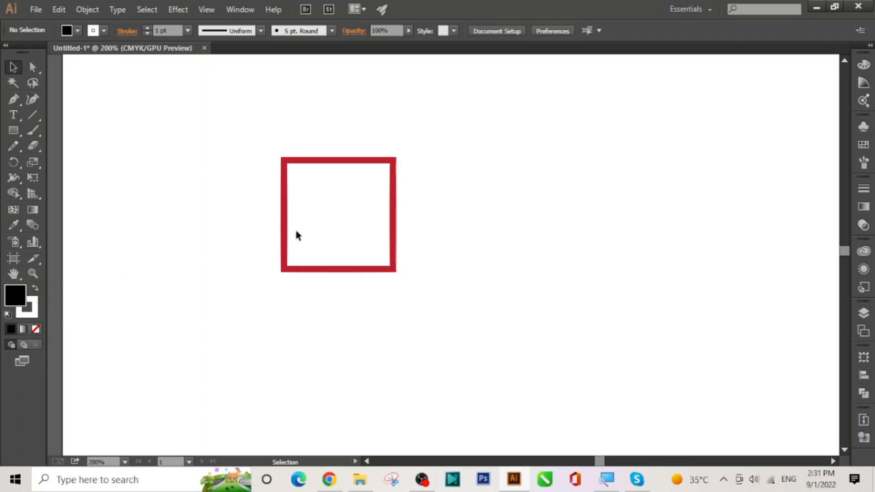
drag(292, 242, 421, 278)
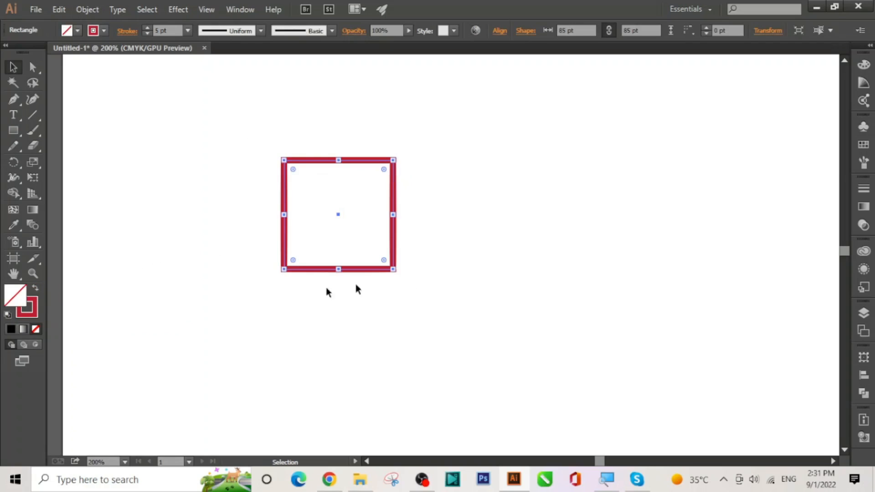
click(8, 314)
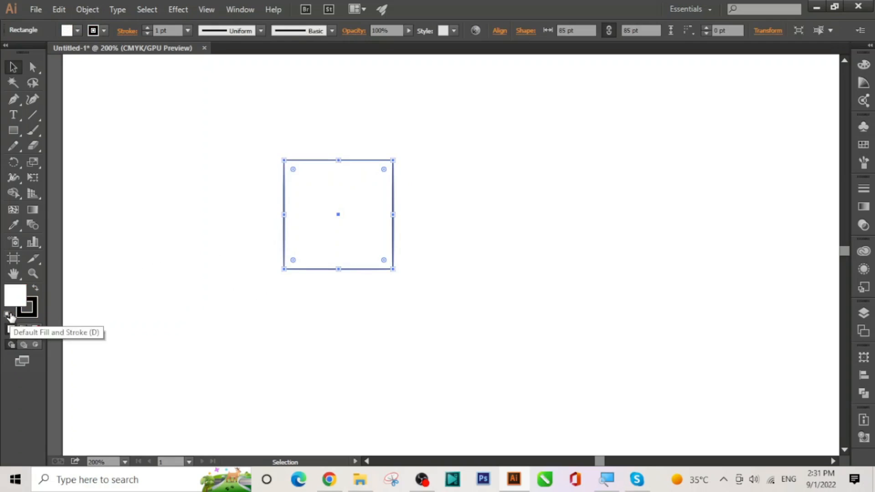
click(41, 288)
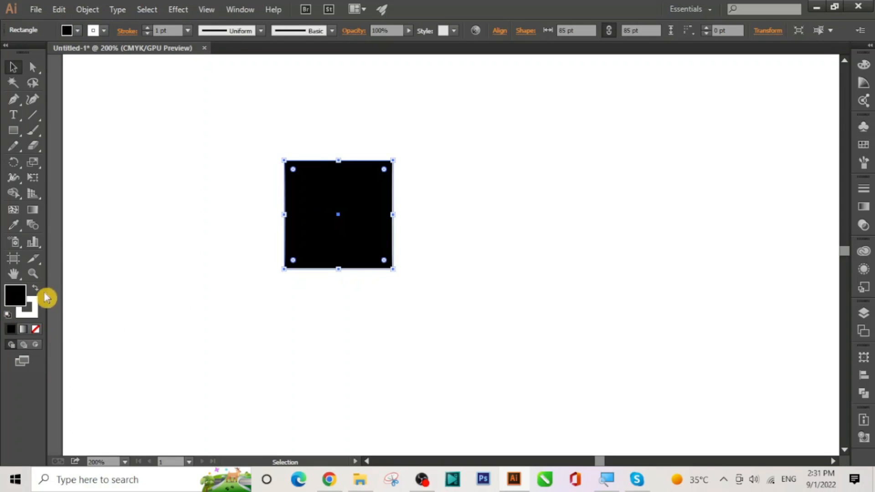
Remove the white stroke from the black square and deselect it.
click(35, 308)
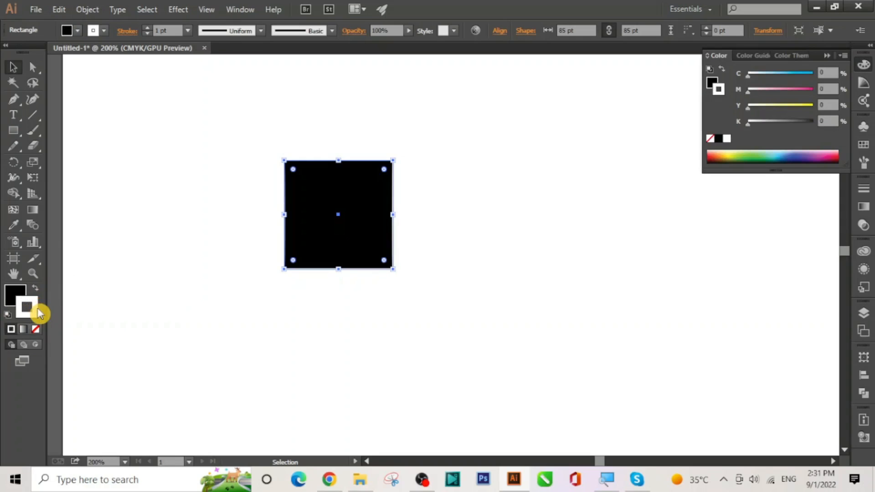
click(36, 329)
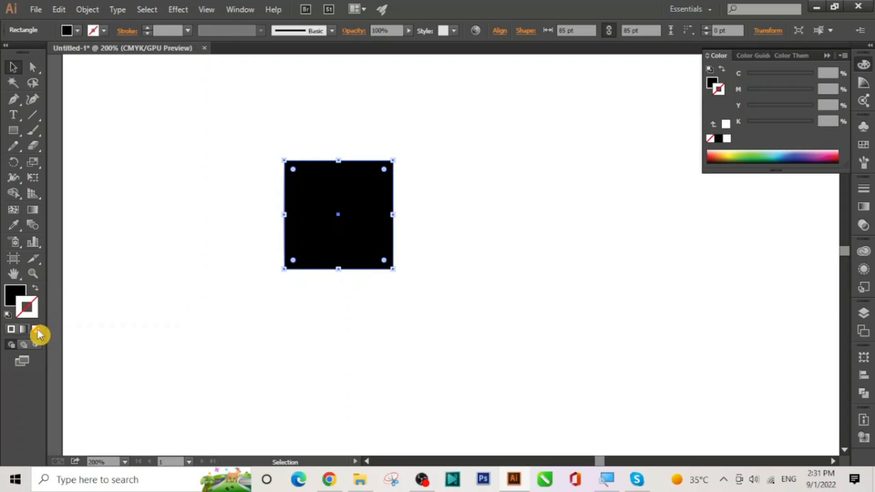
click(248, 233)
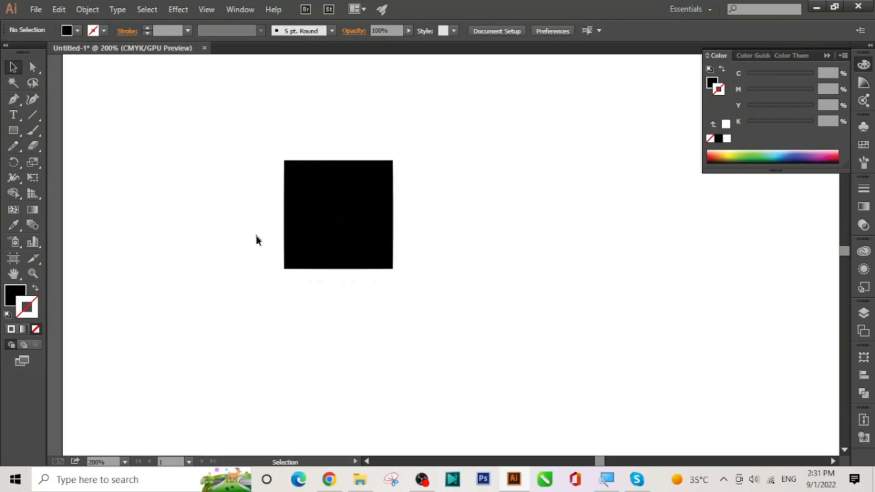
Select the black square and apply the yellow swatch as its fill.
drag(264, 137, 376, 302)
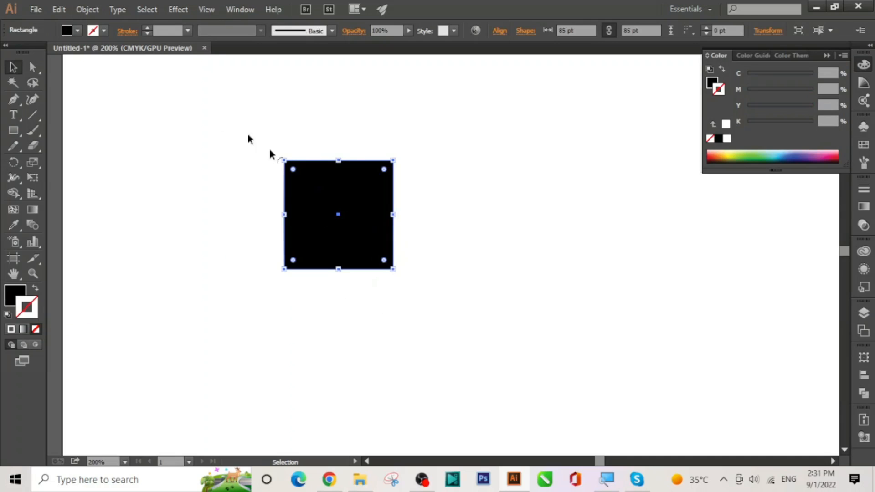
click(78, 31)
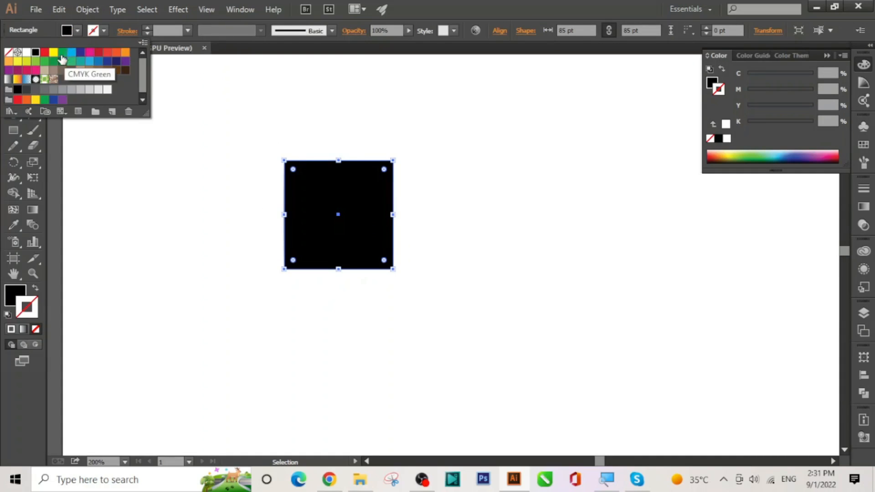
click(55, 54)
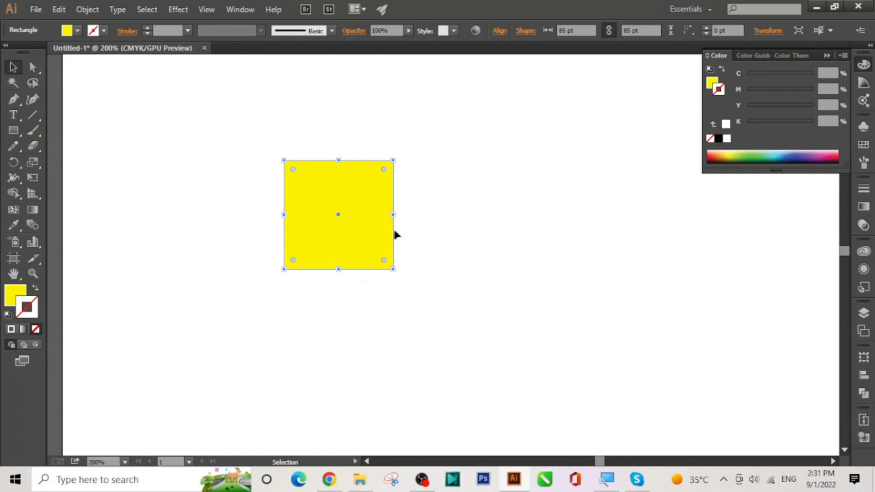
click(415, 173)
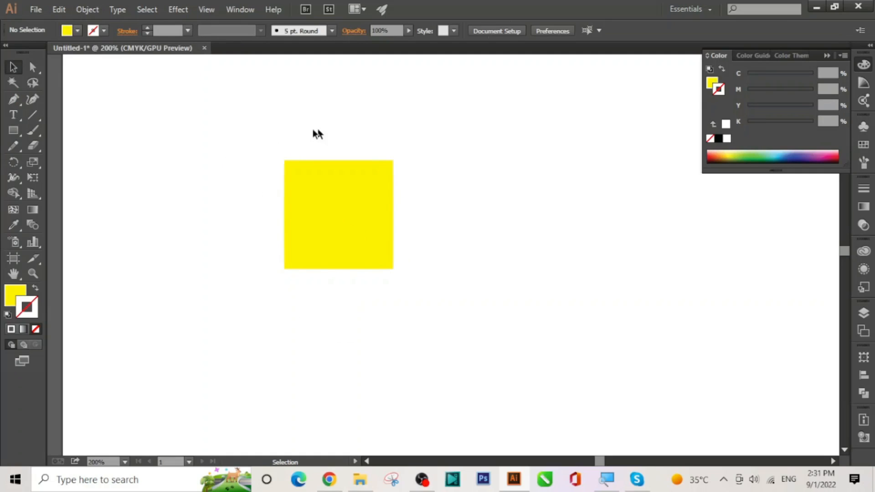
Change the yellow square's fill to a dark teal using the Color Picker.
click(344, 245)
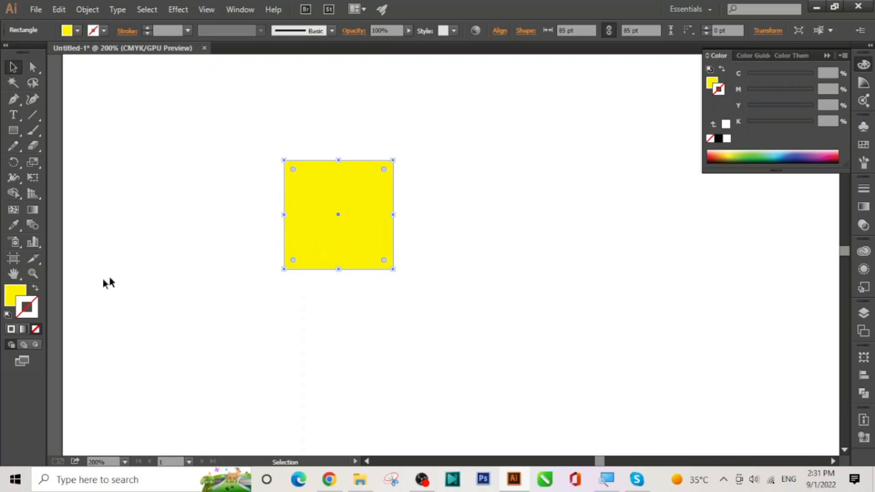
click(18, 297)
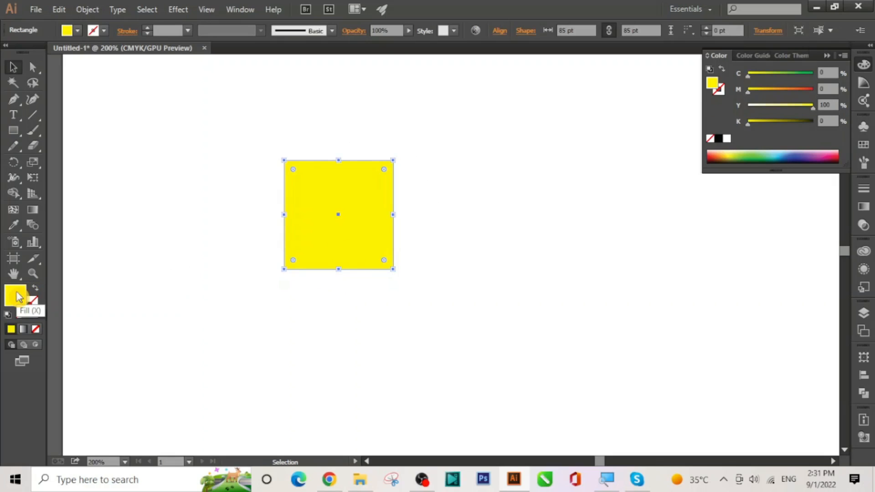
double_click(18, 297)
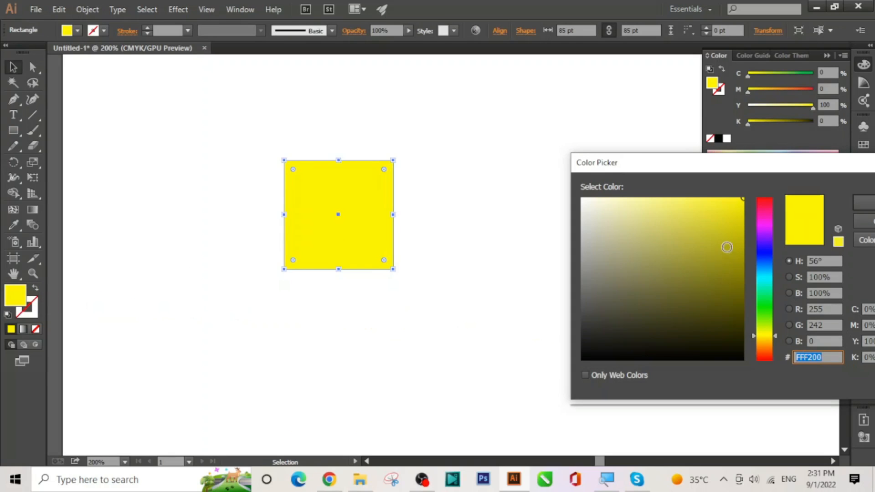
click(719, 270)
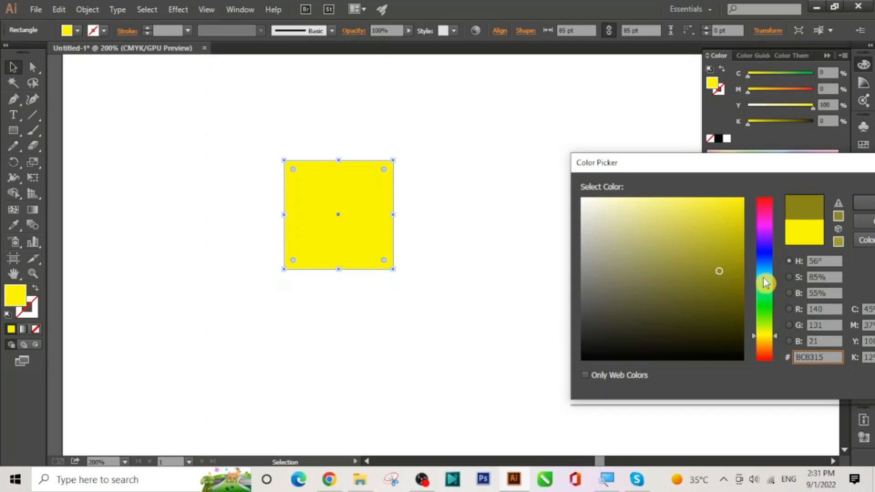
click(765, 273)
drag(748, 165, 635, 189)
click(763, 227)
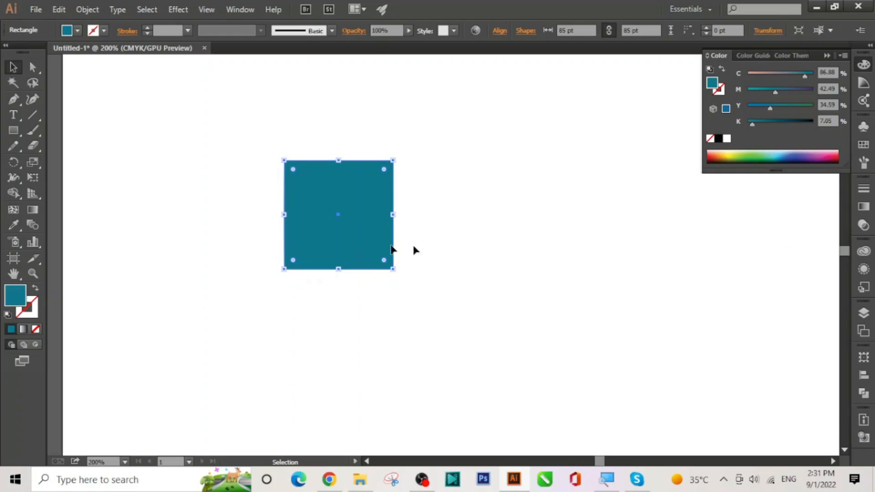
Pick a green fill for the teal square from the color spectrum, and replace it with the dark green swatch.
click(759, 151)
click(79, 30)
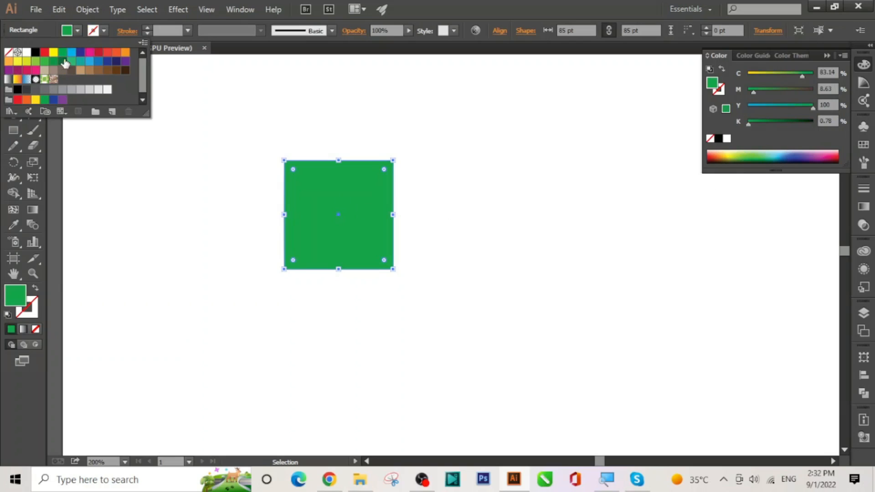
click(62, 61)
click(195, 136)
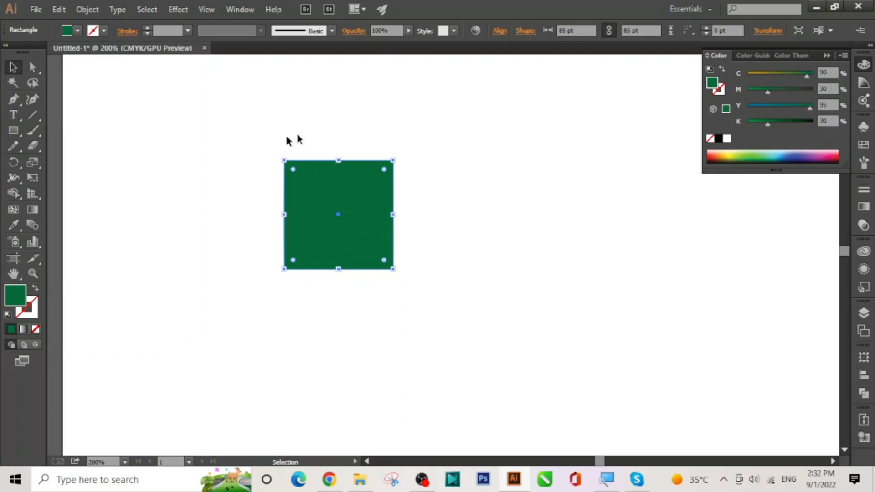
click(412, 278)
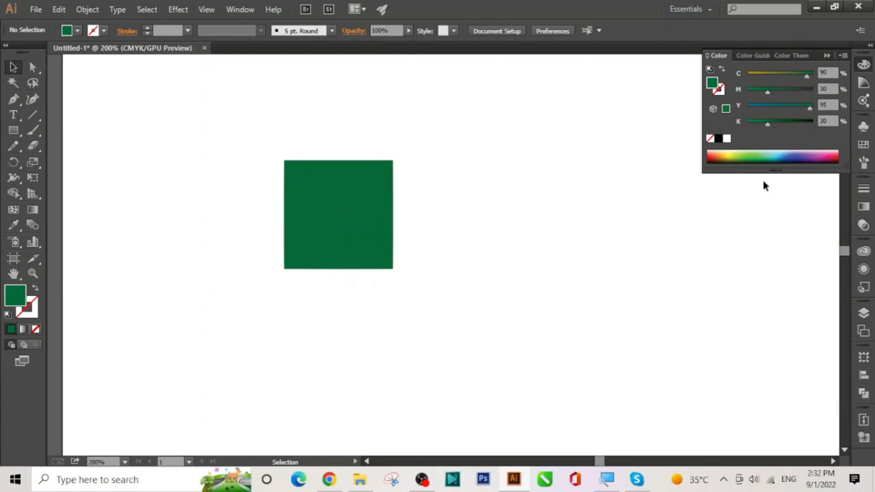
click(829, 56)
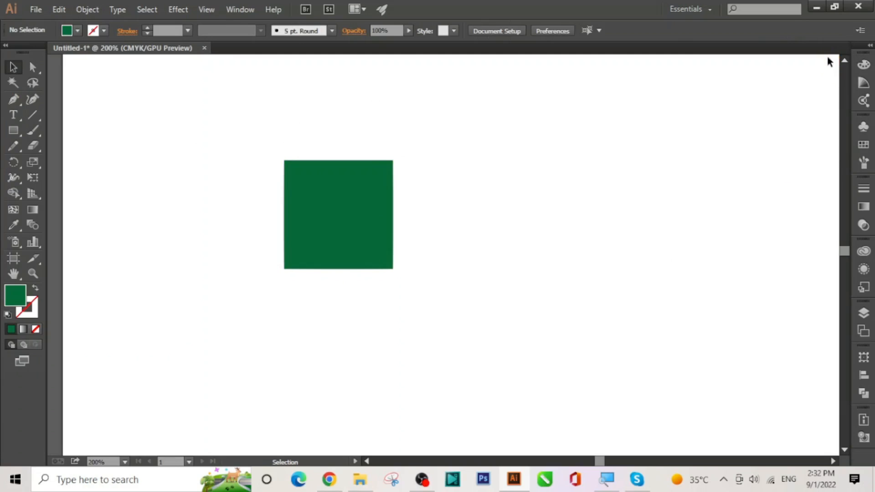
Fill the dark green square with the light orange swatch and deselect it.
click(285, 220)
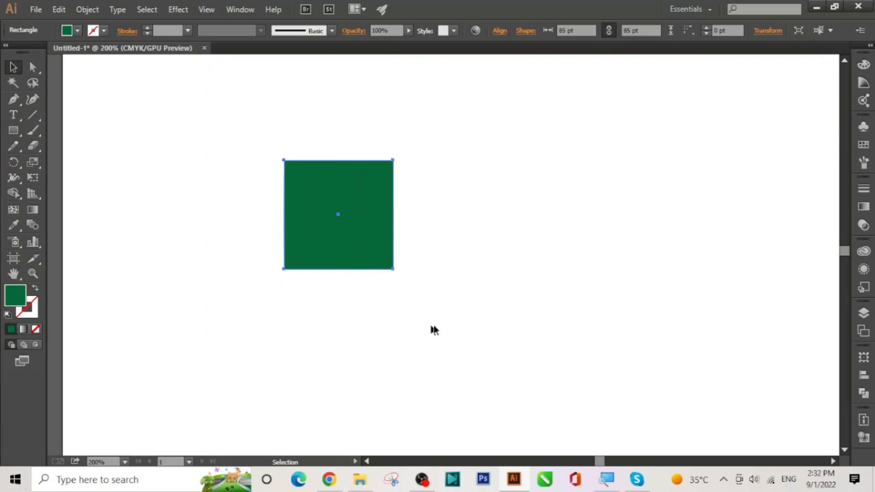
click(866, 145)
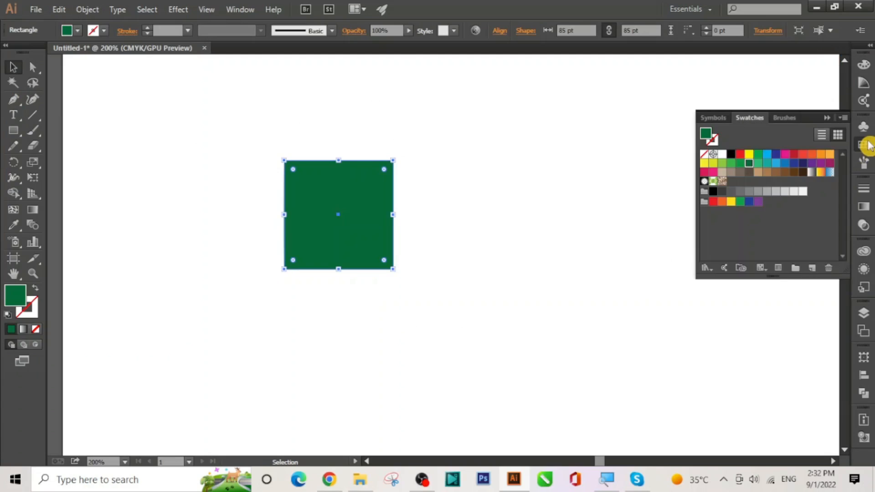
click(829, 155)
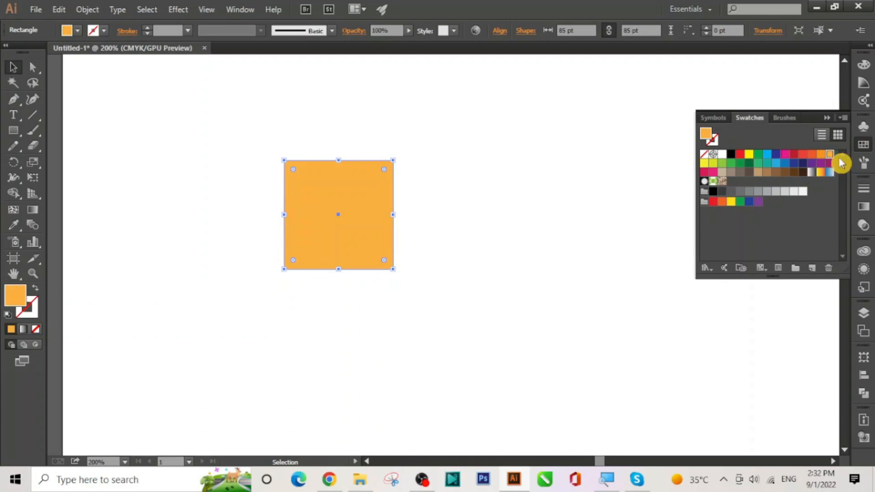
click(827, 118)
click(508, 146)
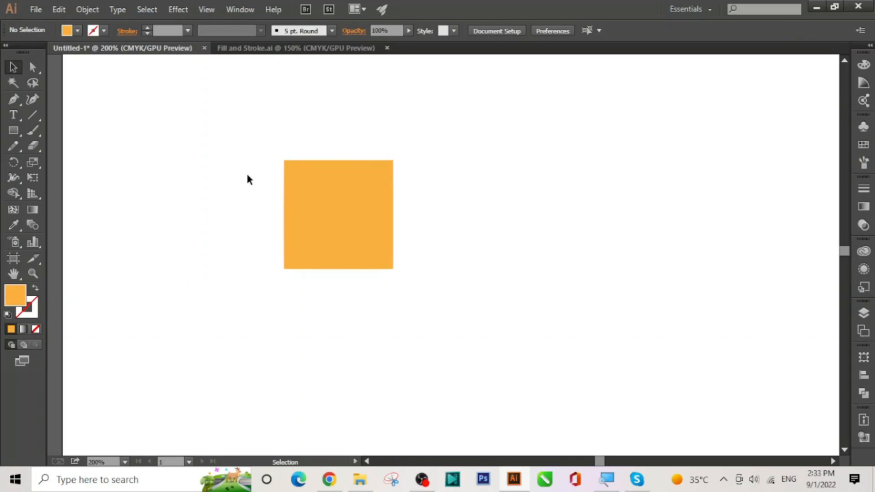
In Fill and Stroke.ai, try a red stroke on the "Fill and stroke" square and replace it with black.
click(253, 50)
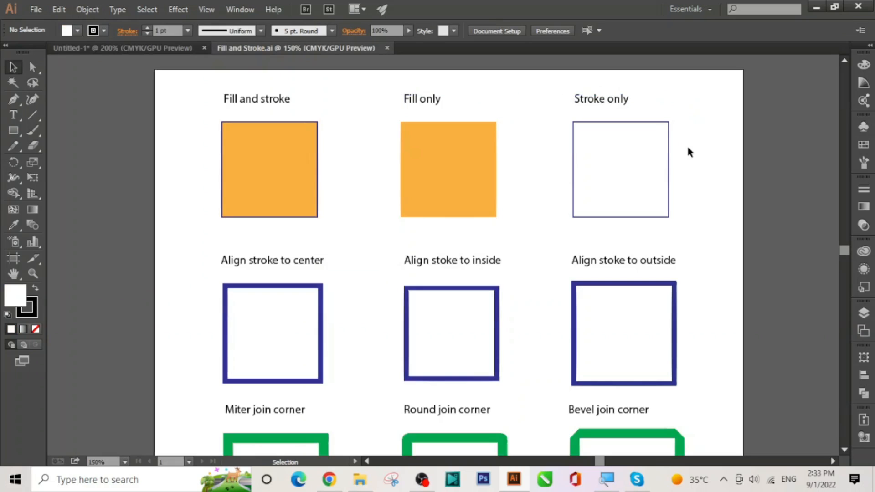
key(ctrl+equal)
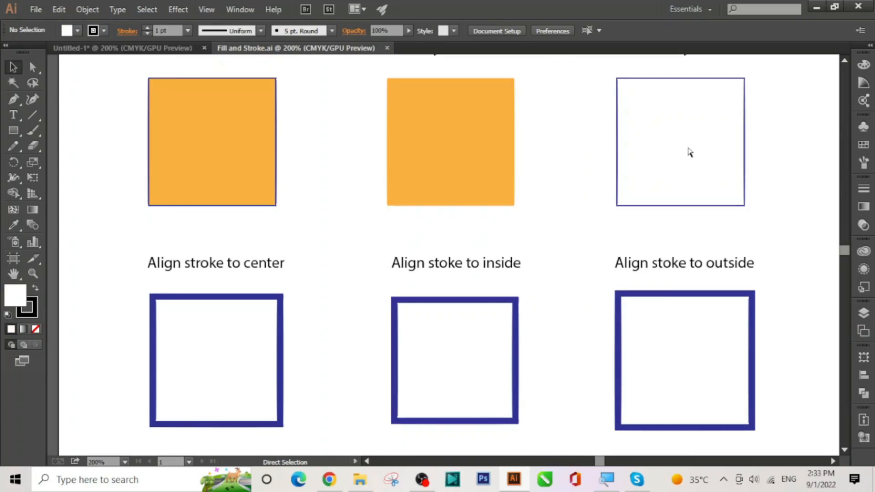
key(ctrl+equal)
key(space)
mouse_move(327, 137)
mouse_down()
mouse_move(348, 242)
mouse_move(432, 309)
mouse_up()
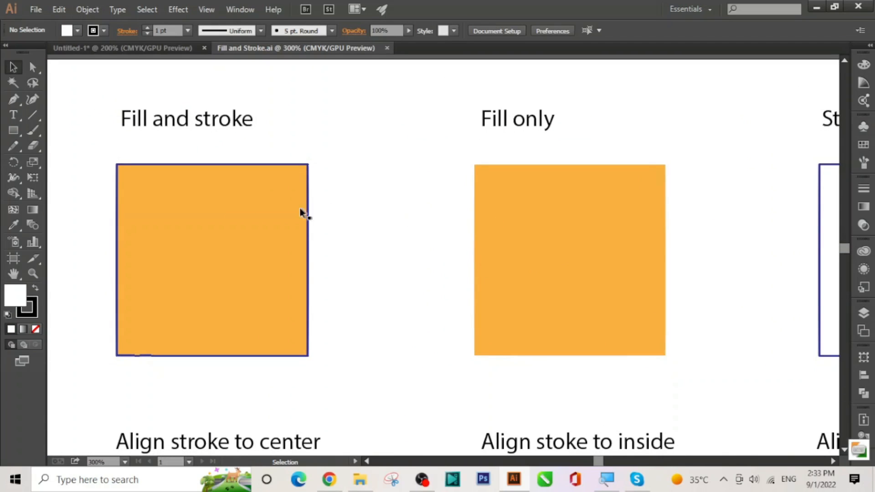
click(220, 212)
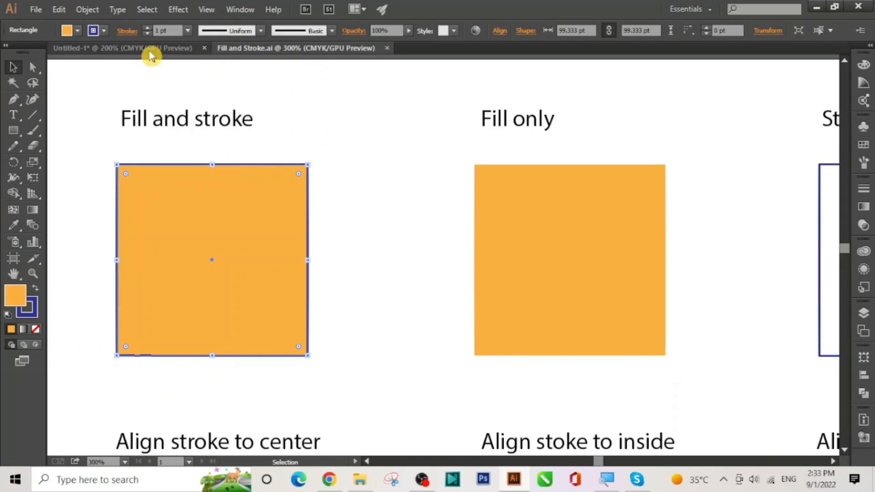
click(104, 31)
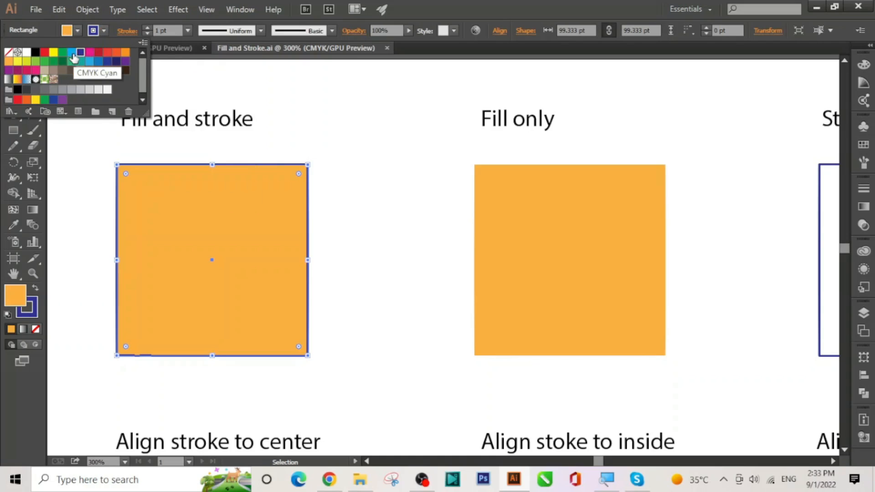
click(98, 51)
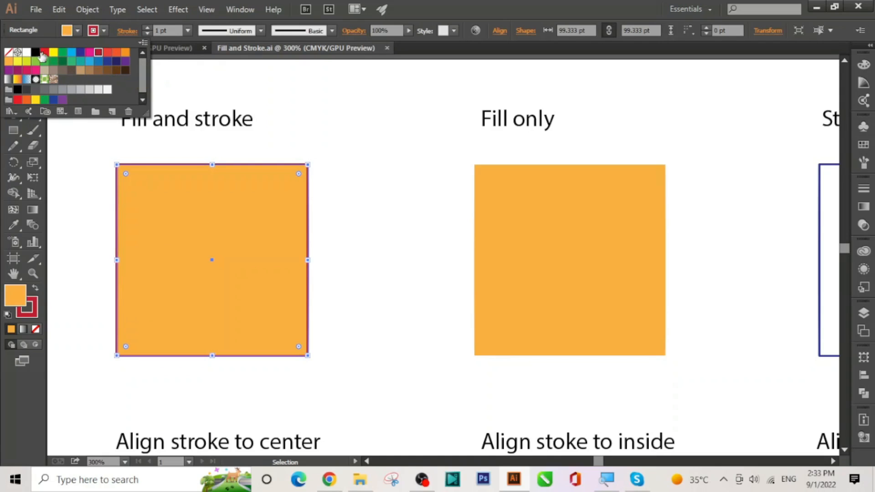
click(36, 53)
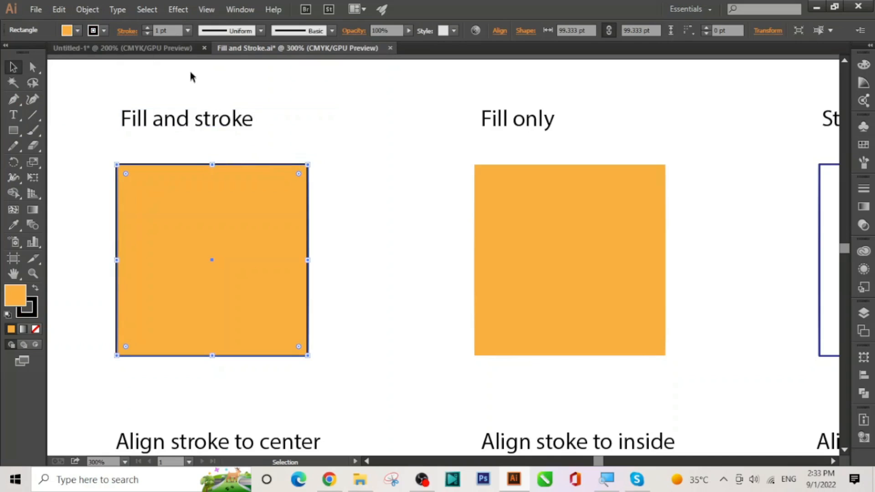
Set the black stroke's weight on the "Fill and stroke" square to 5 pt and deselect the square.
click(187, 32)
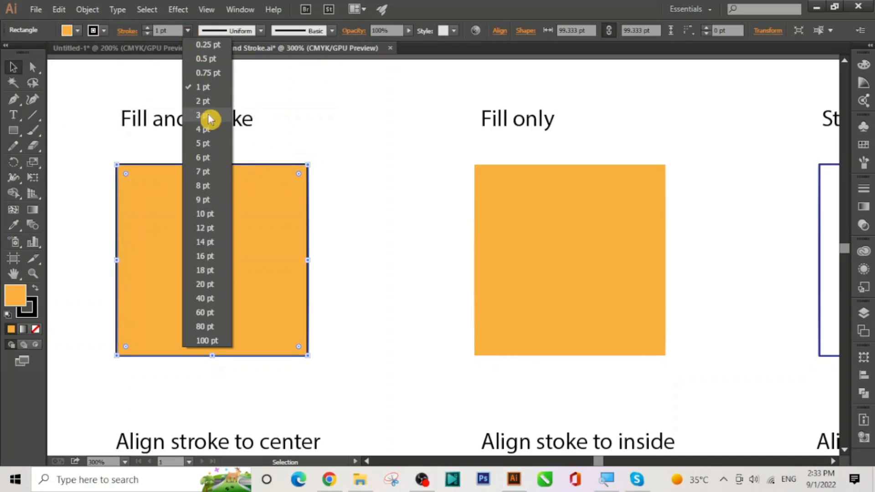
click(206, 144)
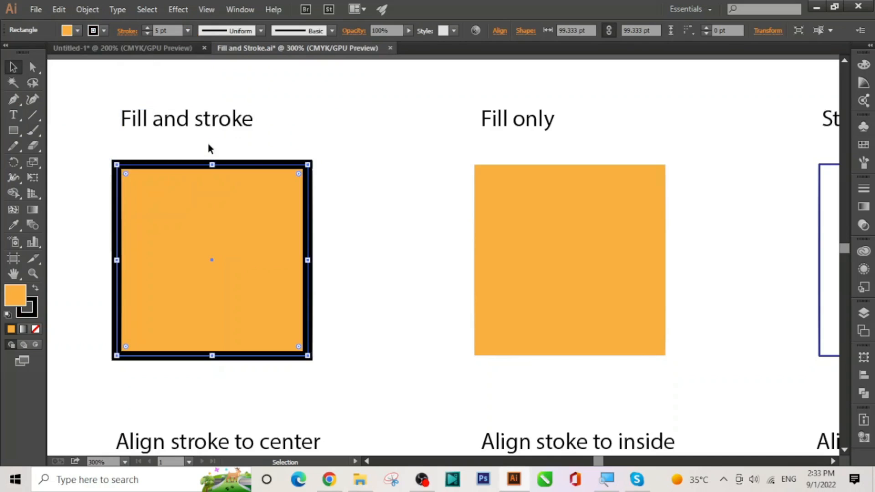
click(319, 185)
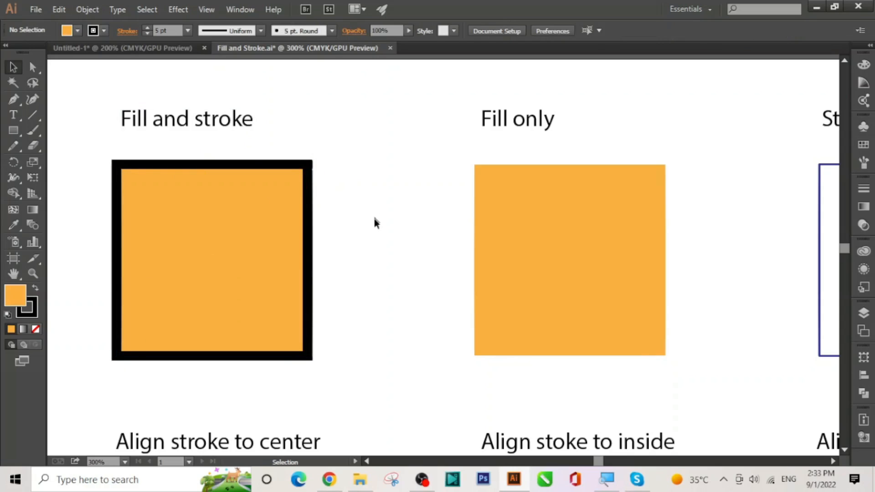
Change the fill of the "Fill only" square to the dark blue swatch and deselect it.
mouse_move(416, 327)
mouse_down()
mouse_move(225, 302)
mouse_move(219, 318)
mouse_up()
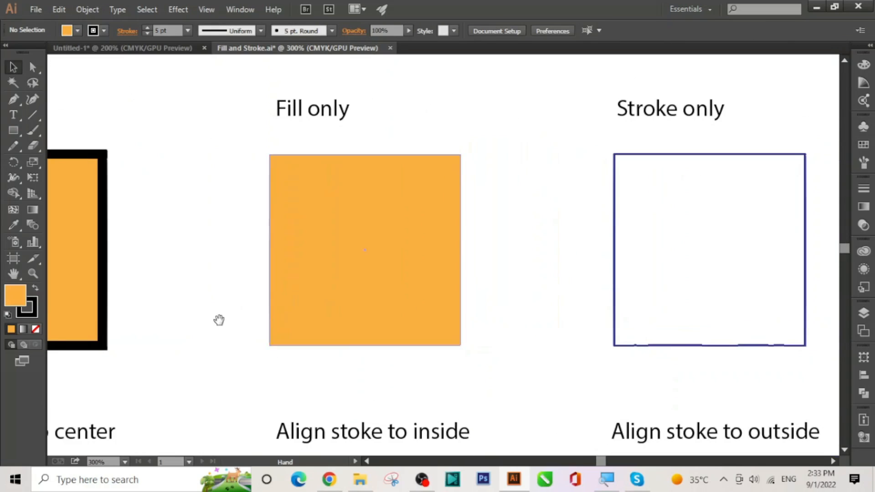
click(374, 234)
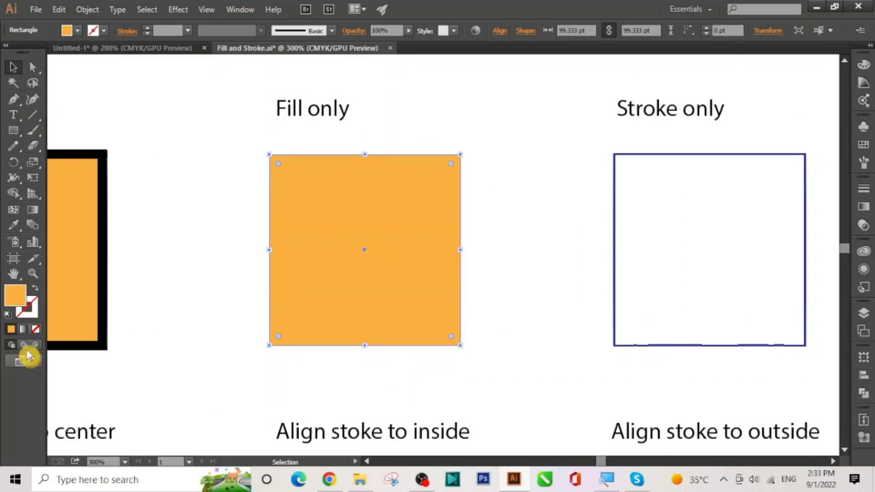
click(34, 311)
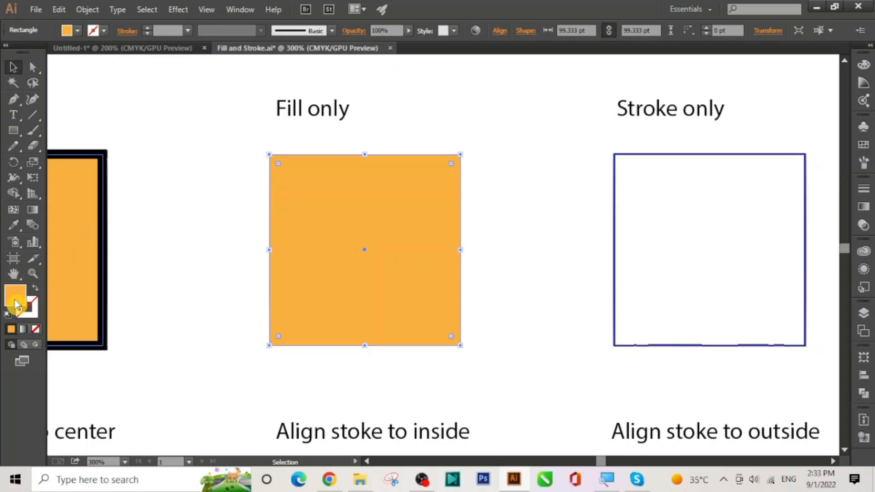
click(69, 32)
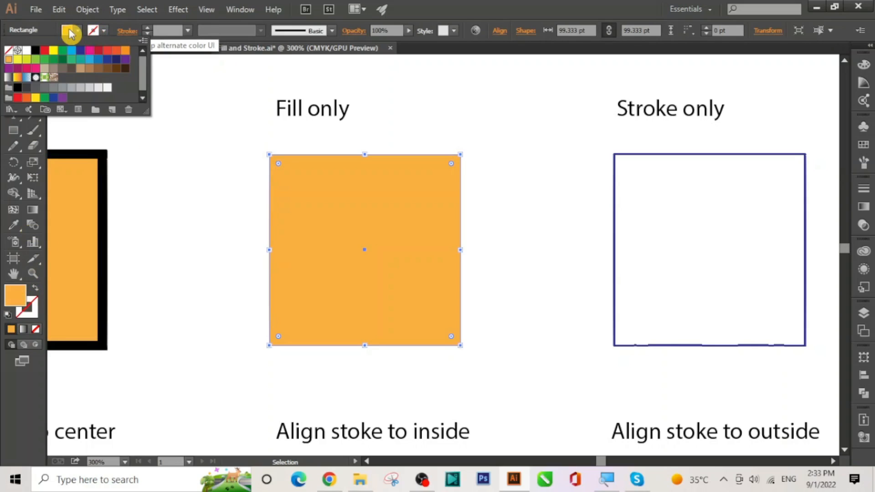
click(81, 53)
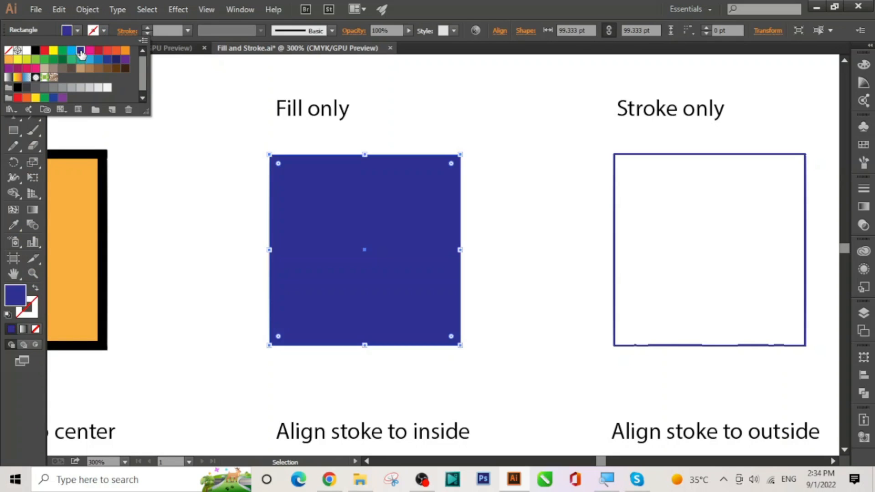
click(214, 199)
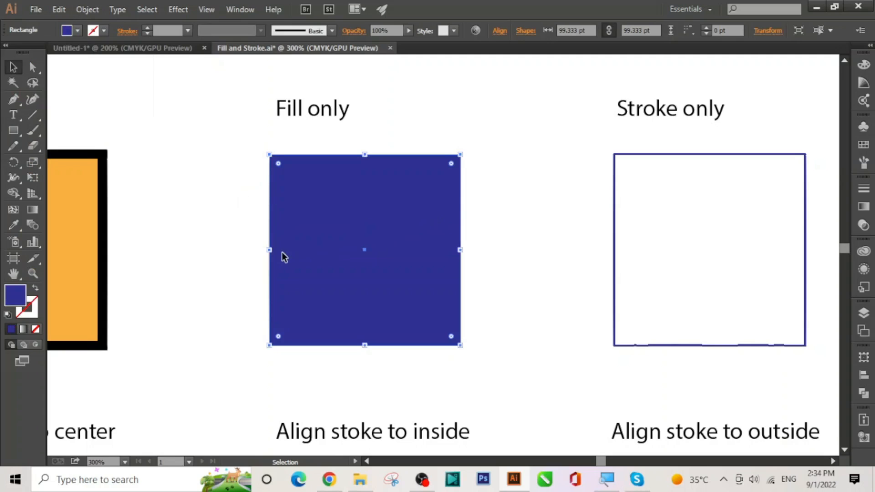
click(524, 230)
Set the stroke weight of the "Stroke only" square to 3 pt and deselect it.
drag(542, 246, 320, 261)
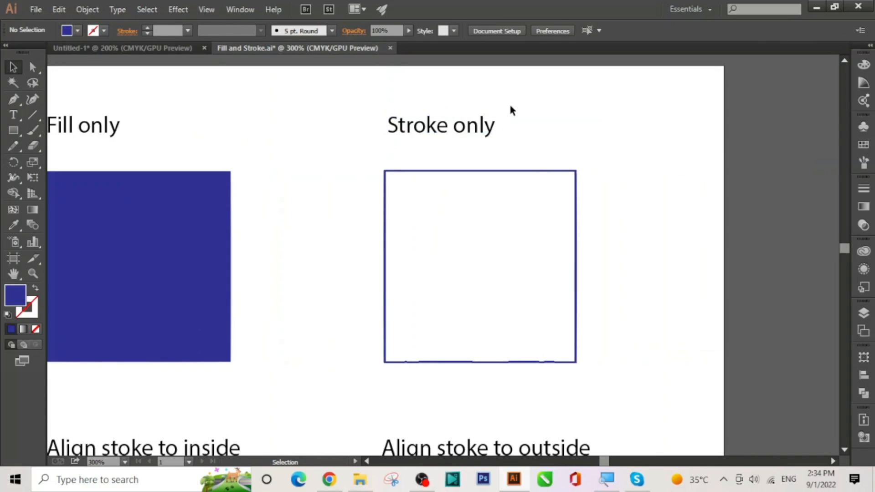
click(24, 312)
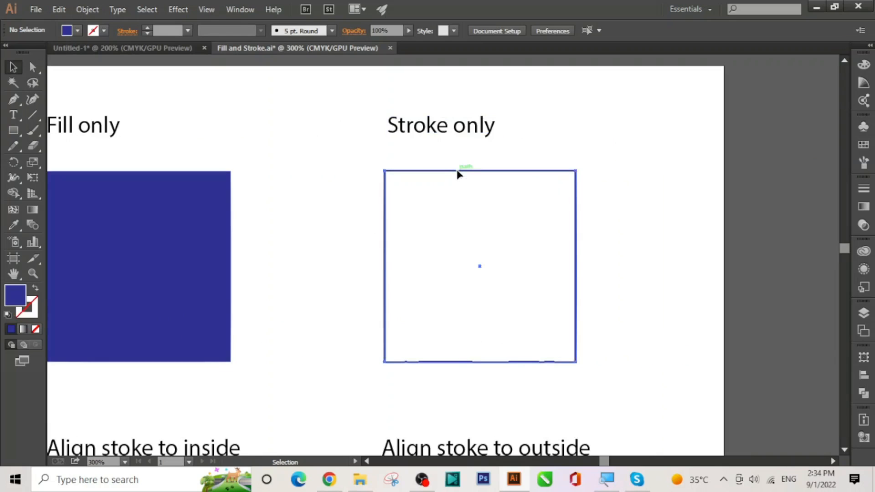
click(457, 172)
click(16, 296)
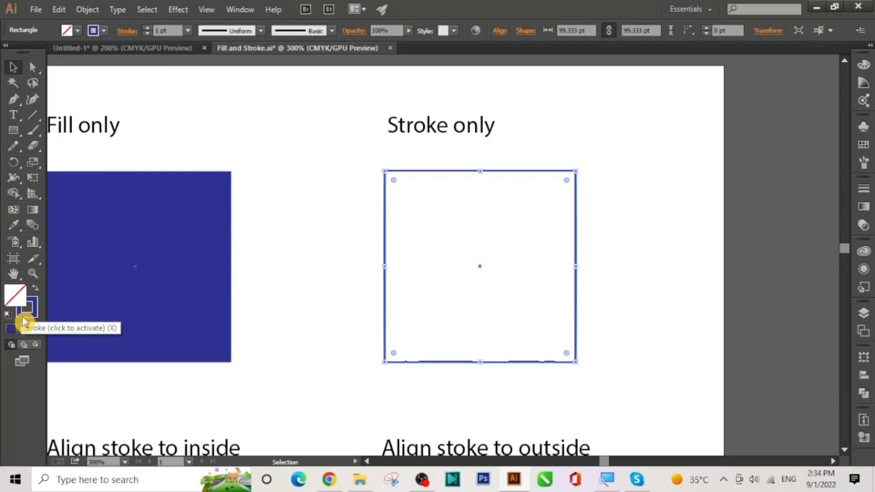
click(340, 266)
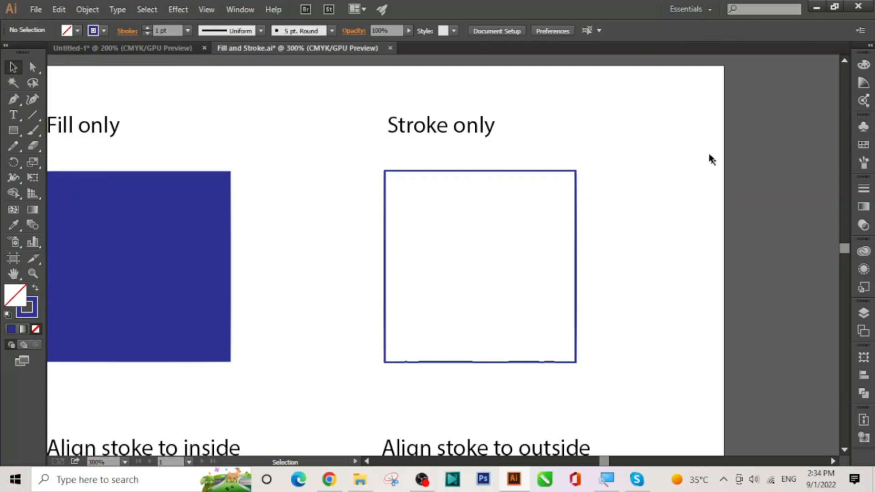
drag(381, 237, 629, 263)
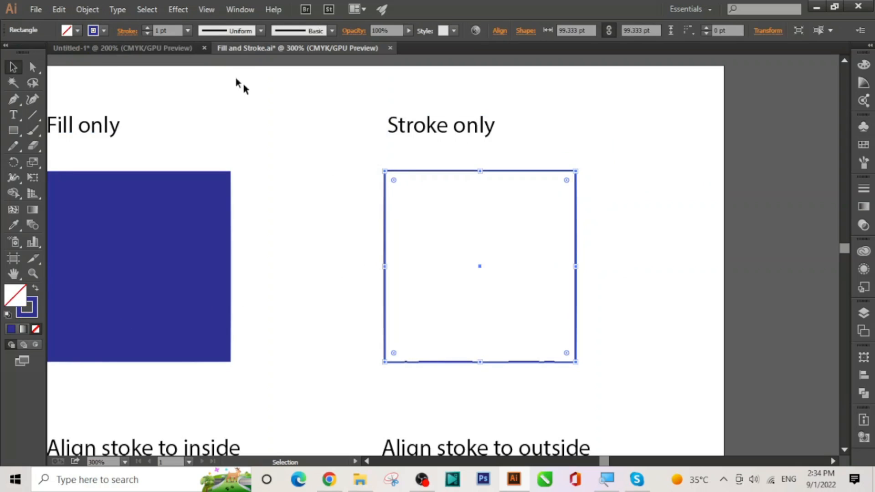
click(187, 30)
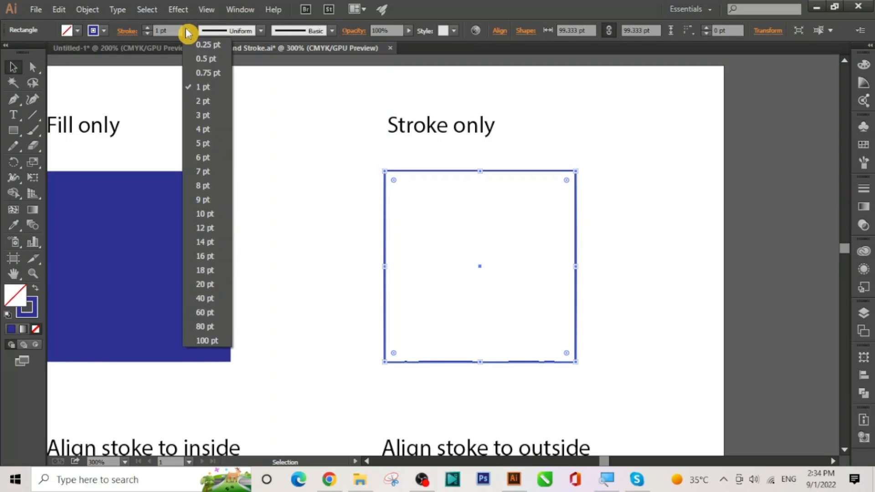
click(205, 117)
click(313, 209)
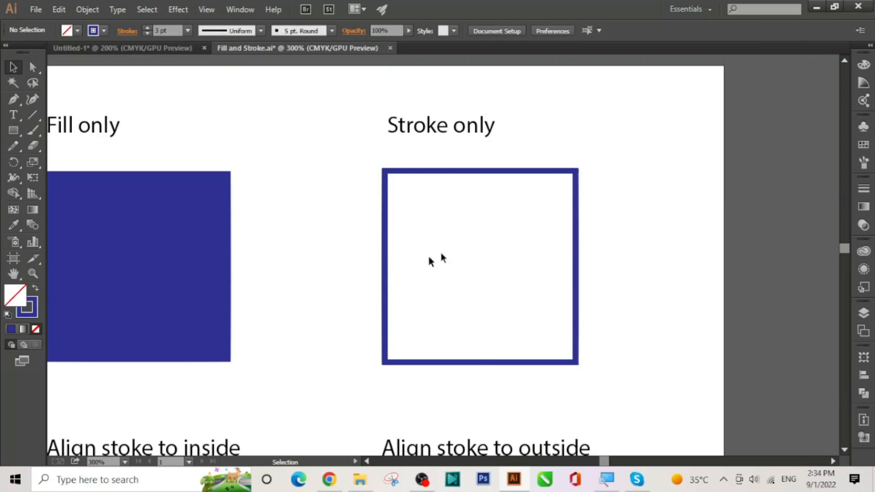
Review the fill and stroke examples, and compare the three squares with center, inside and outside stroke alignment.
drag(282, 231, 580, 237)
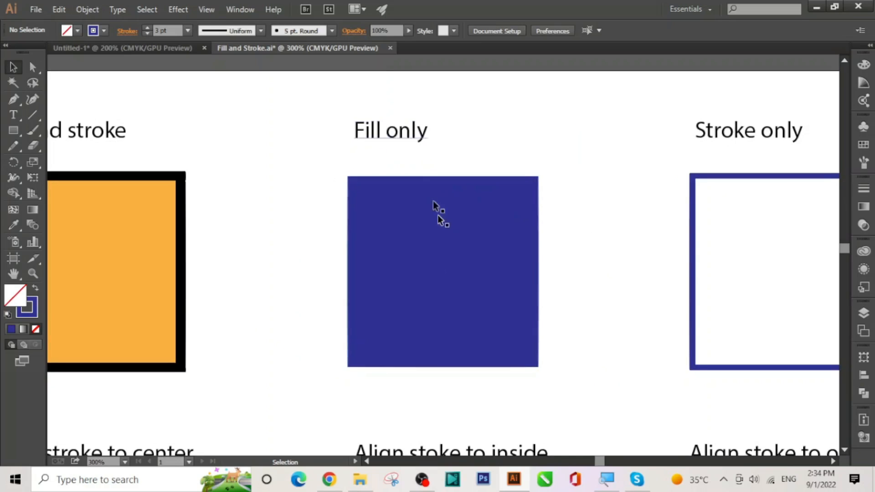
mouse_move(239, 227)
mouse_down()
mouse_move(353, 234)
mouse_move(428, 218)
mouse_up()
click(260, 168)
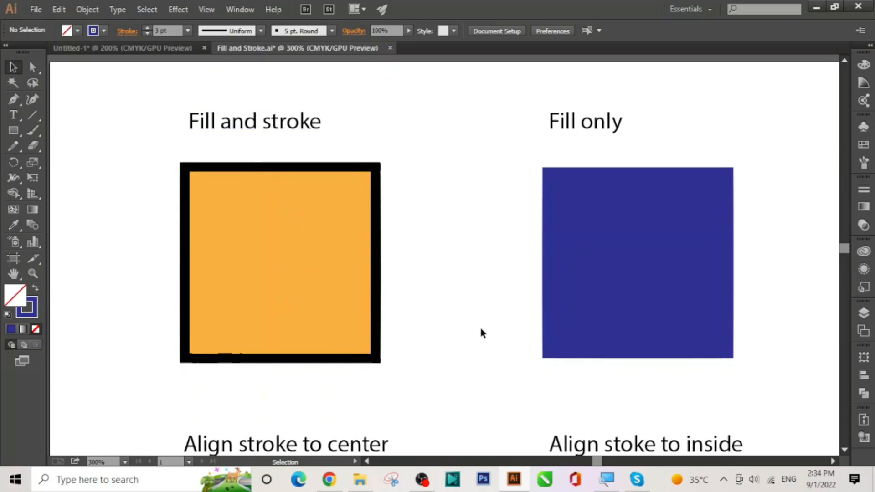
mouse_move(470, 361)
mouse_down()
mouse_move(433, 289)
mouse_move(371, 113)
mouse_up()
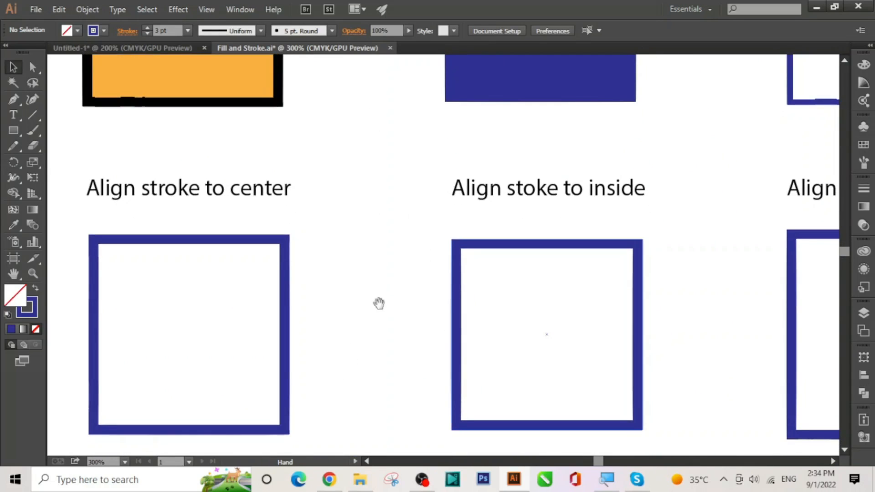
drag(360, 332, 343, 273)
key(ctrl+minus)
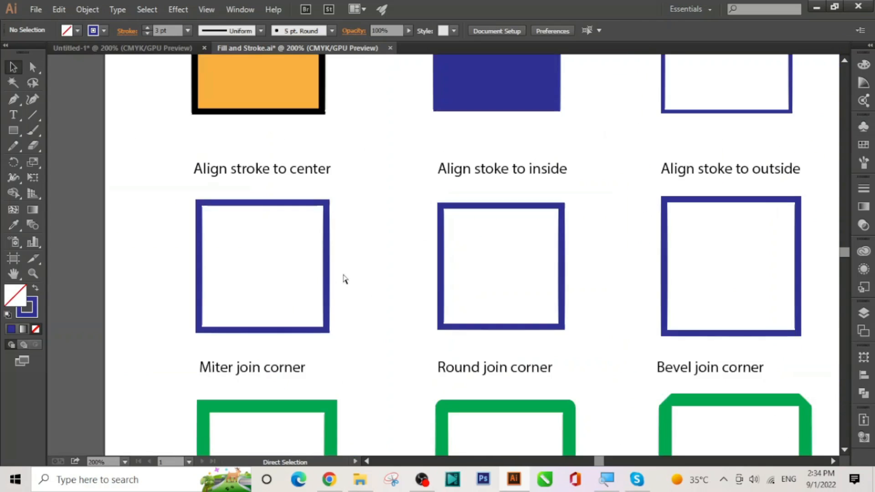
mouse_move(140, 228)
mouse_down()
mouse_move(363, 280)
mouse_move(782, 246)
mouse_move(834, 250)
mouse_move(823, 272)
mouse_up()
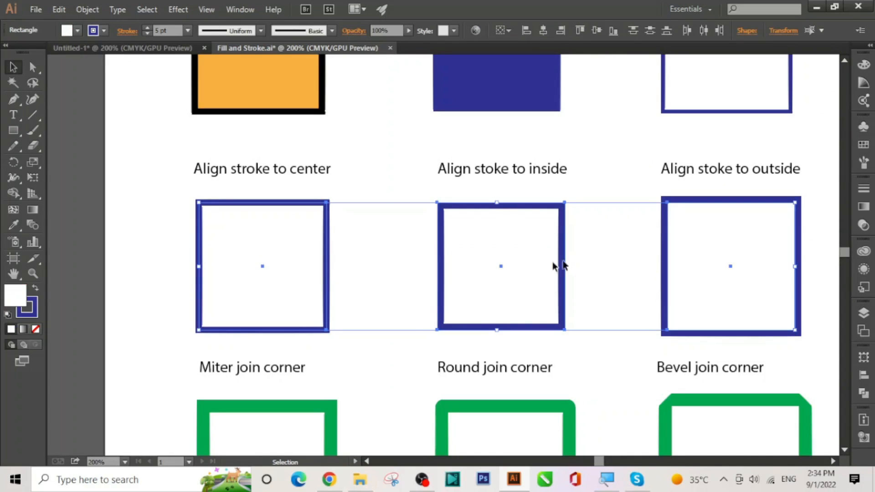
click(137, 265)
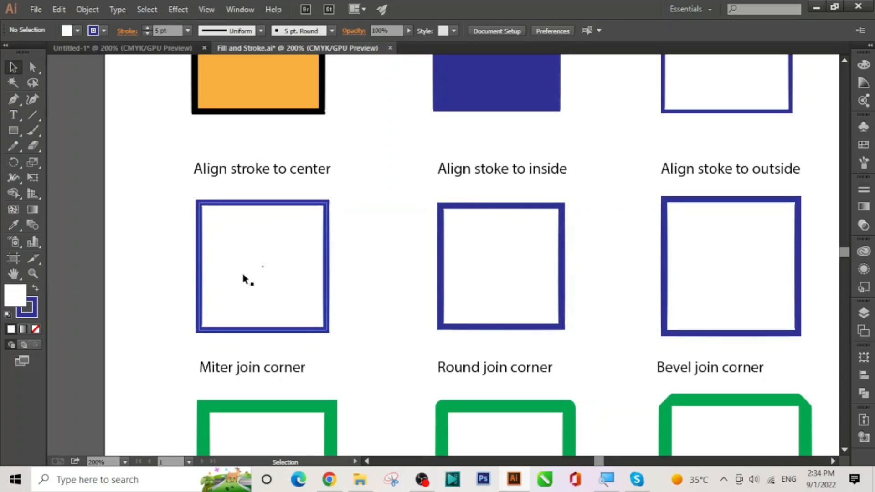
key(a)
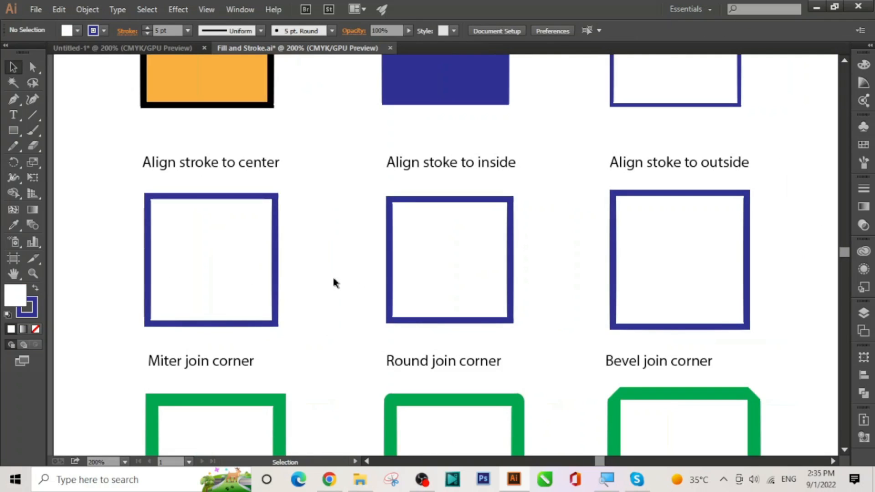
Select the square under "Align stroke to center" and display its full stroke options.
click(251, 242)
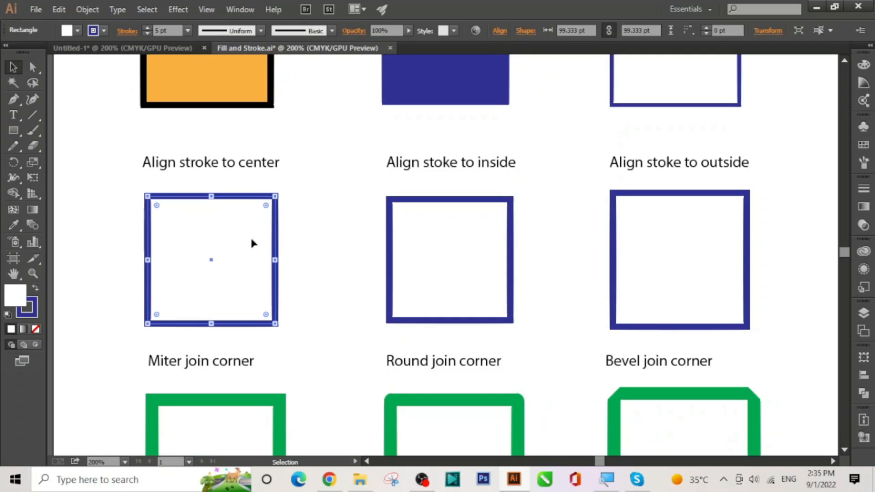
click(864, 206)
click(718, 180)
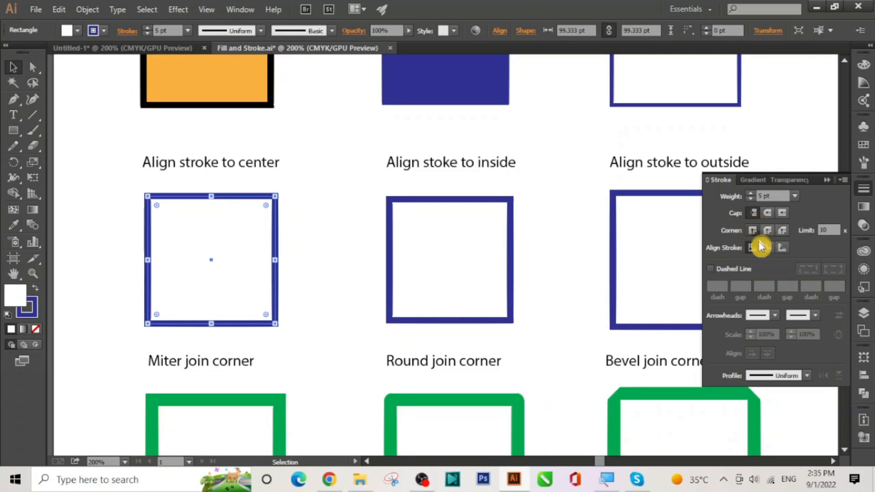
click(827, 180)
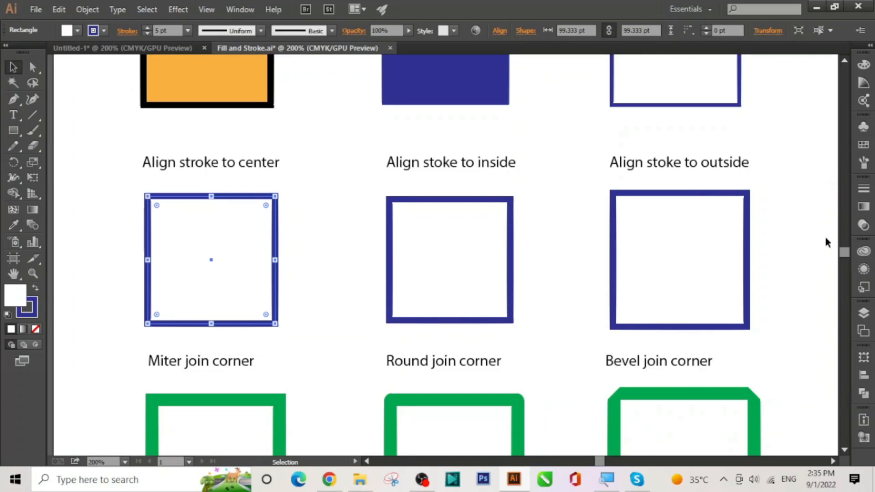
click(240, 10)
click(370, 457)
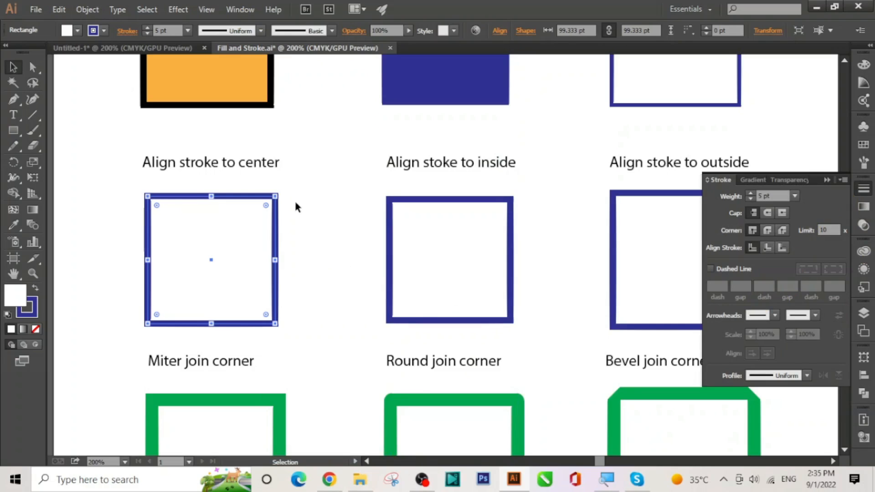
Try inside, outside and center stroke alignment on the square under "Align stroke to center", ending with inside alignment.
drag(97, 172, 311, 279)
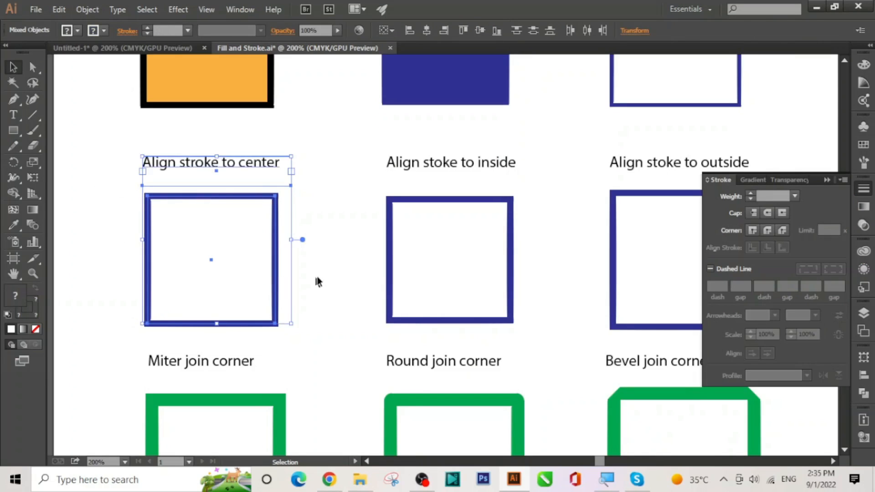
drag(356, 191, 504, 274)
click(322, 276)
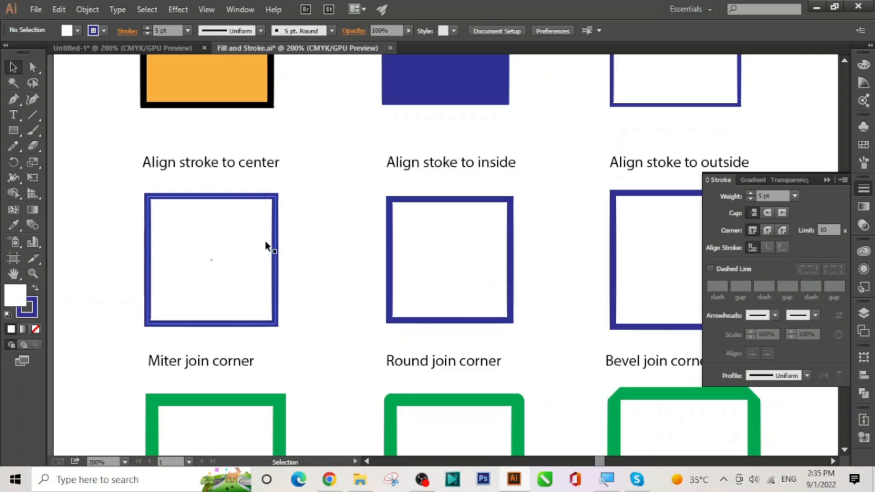
click(153, 231)
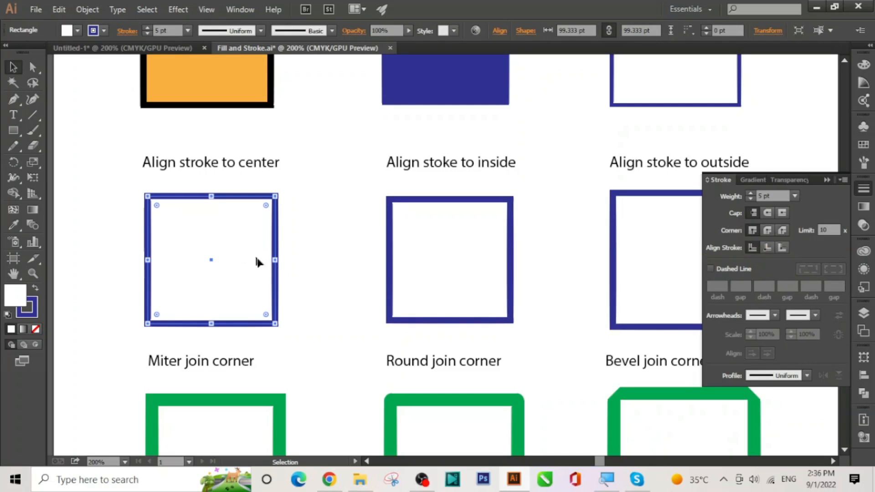
click(768, 250)
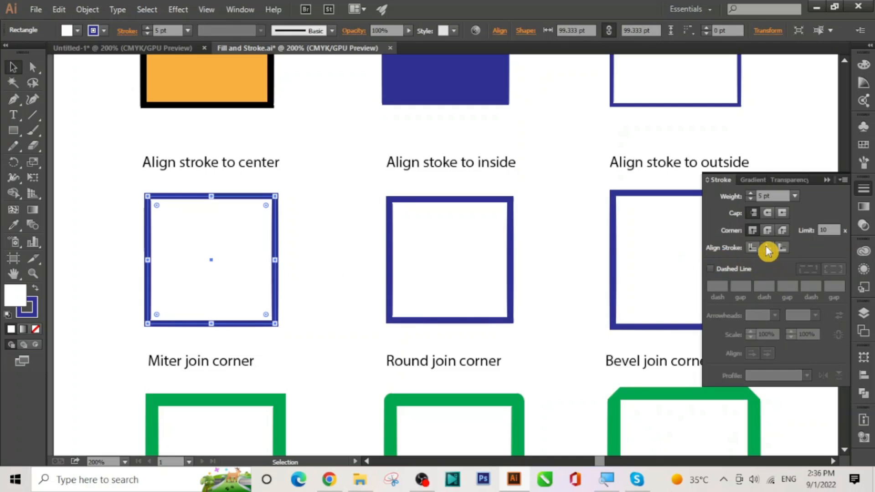
click(767, 249)
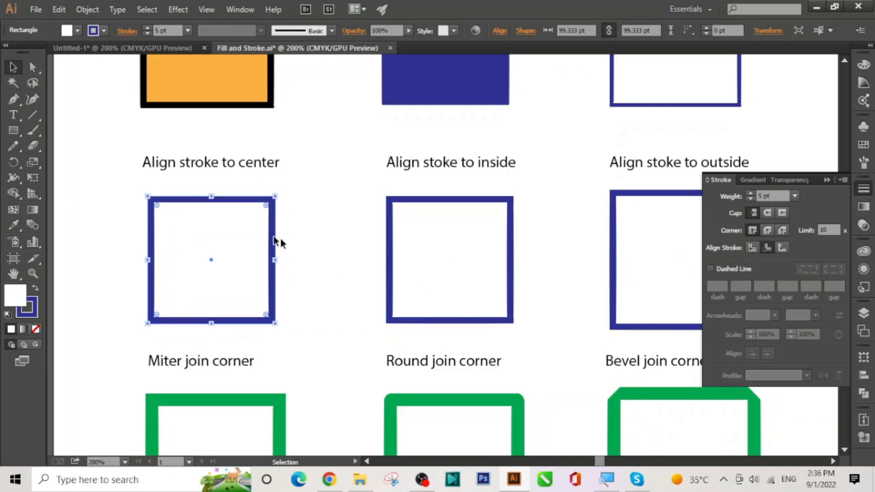
click(781, 248)
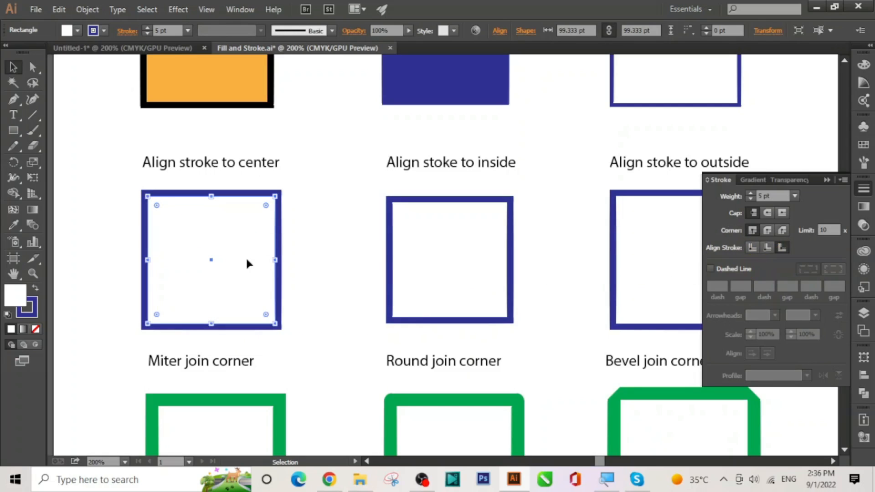
click(753, 248)
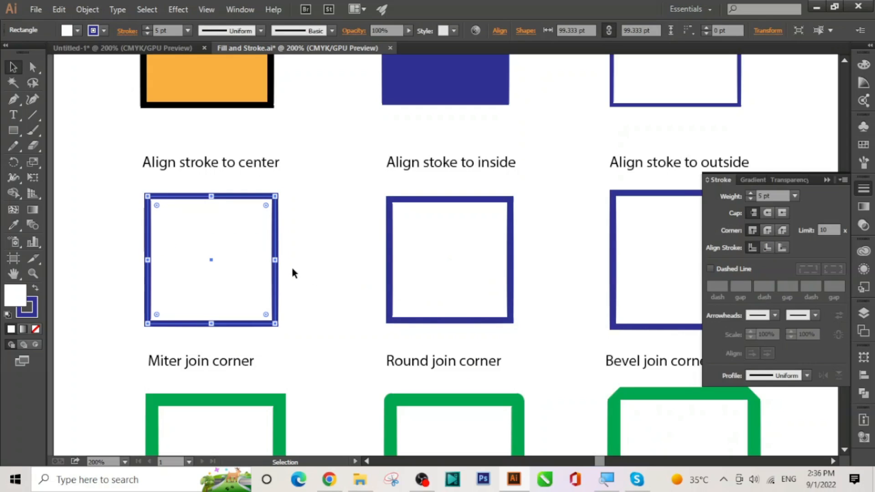
click(770, 248)
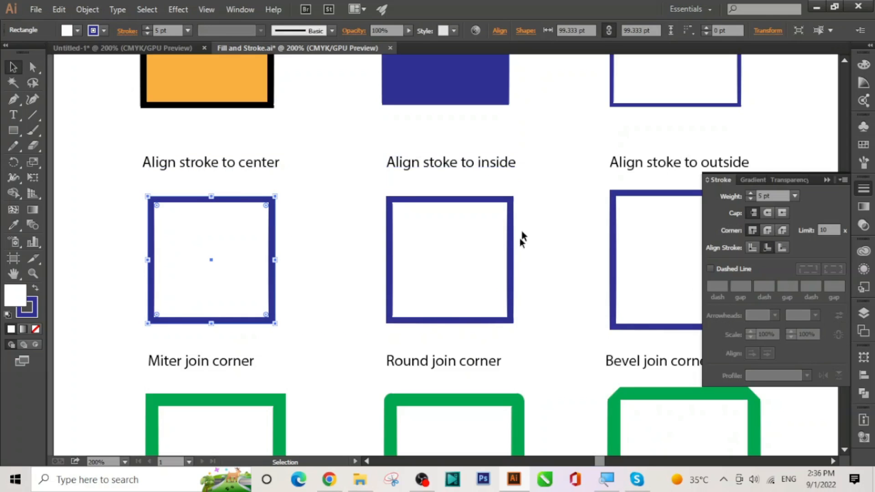
Switch the stroke of the square under "Align stoke to inside" to center alignment and back to inside.
click(508, 252)
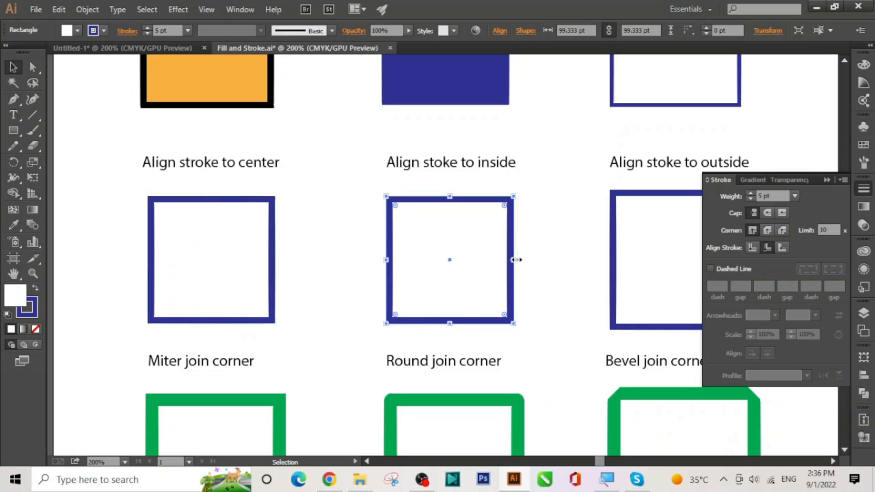
click(769, 248)
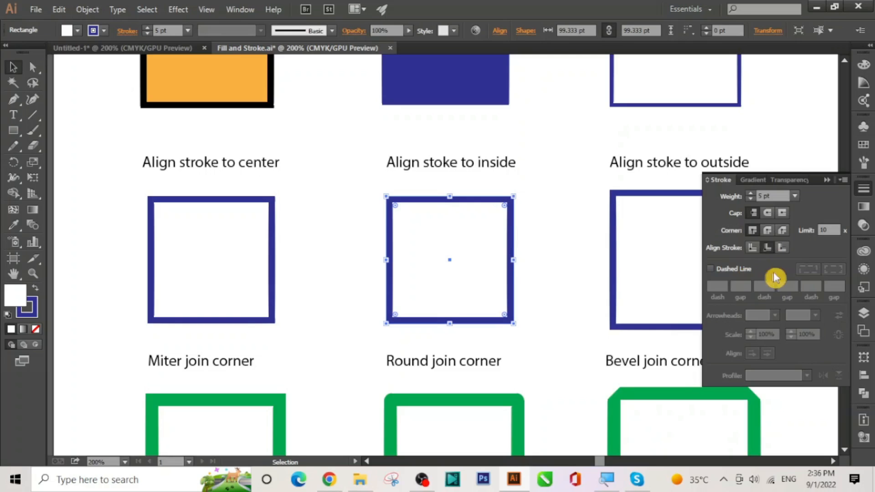
click(752, 248)
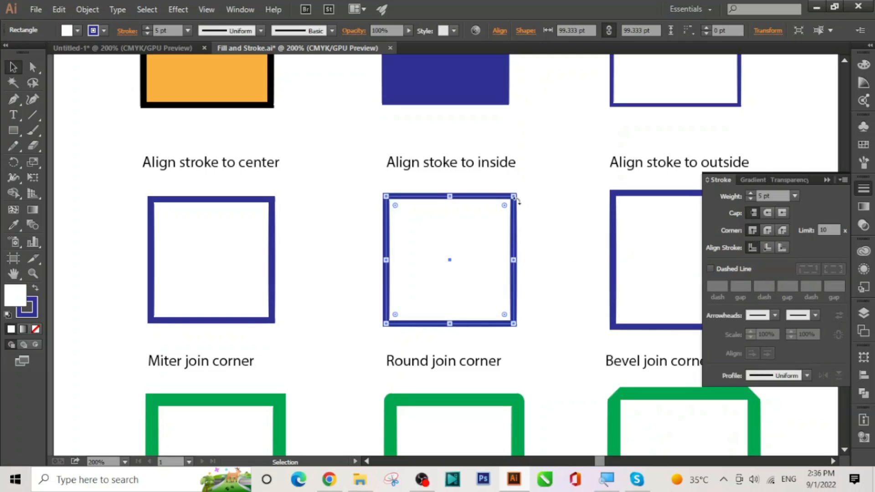
click(752, 248)
click(769, 248)
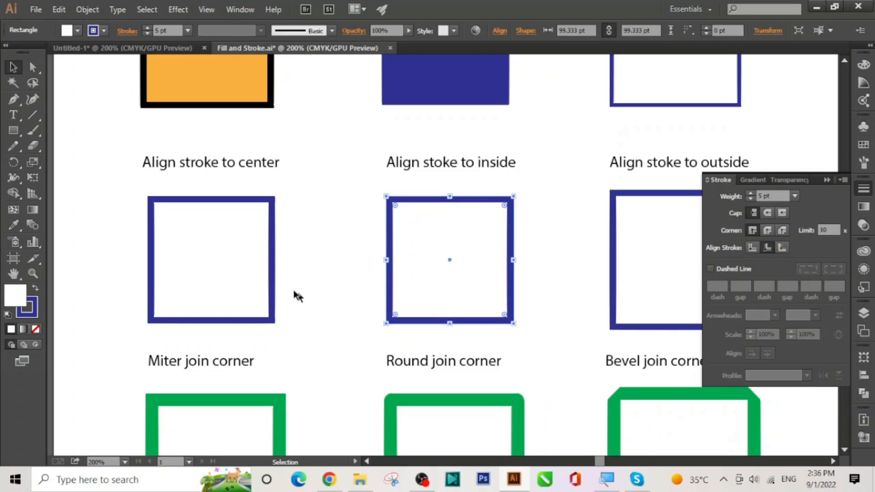
Set the stroke of the square under "Align stroke to center" to center alignment and deselect the square.
click(271, 277)
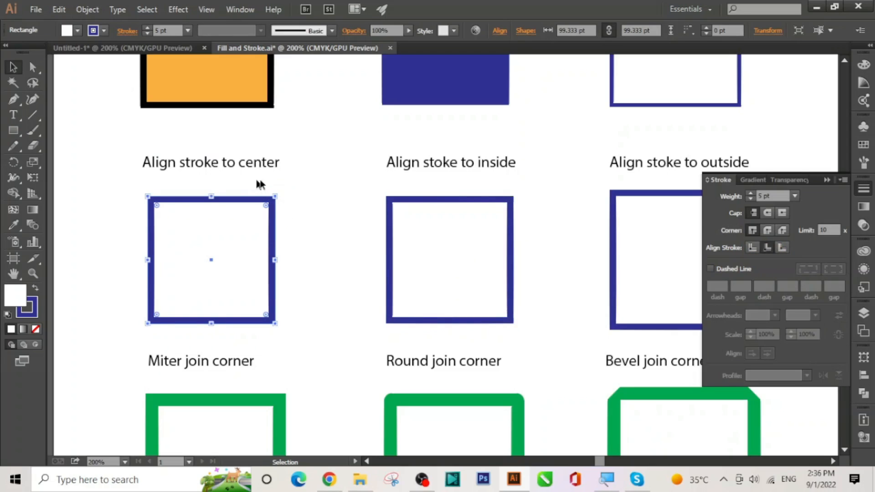
click(754, 248)
click(300, 241)
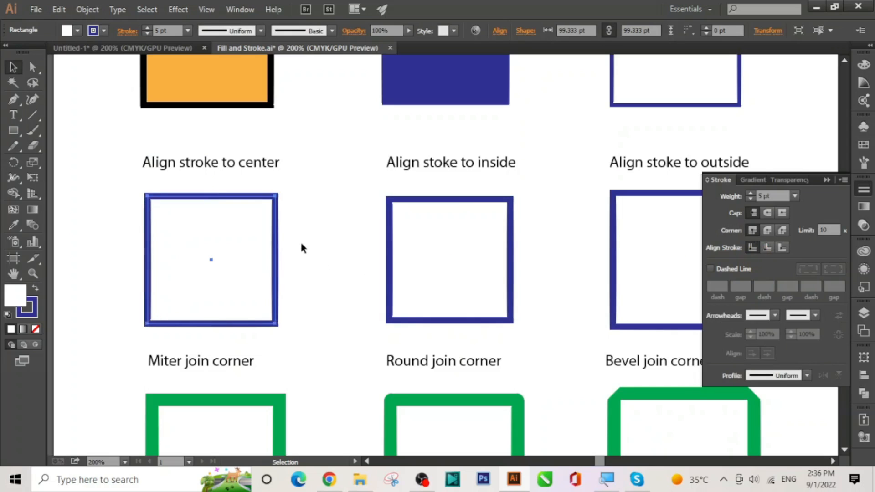
Try center and inside stroke alignment on the square under "Align stoke to outside", and return it to outside alignment.
drag(573, 300, 382, 300)
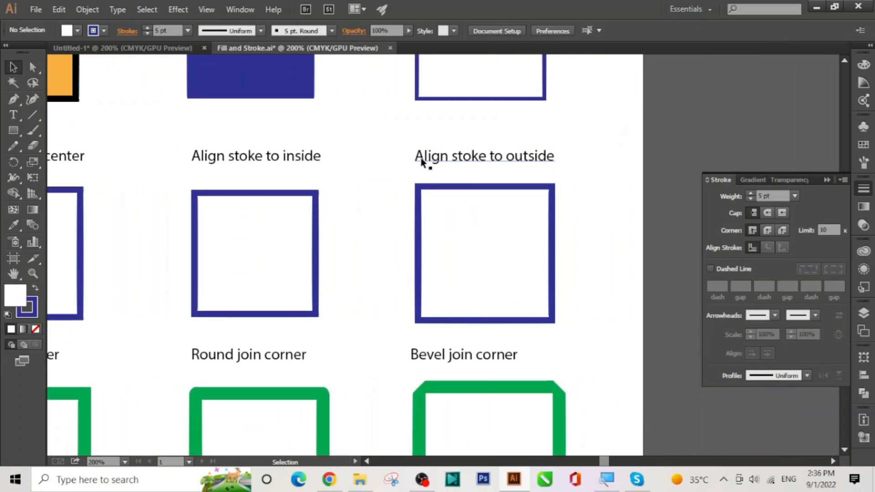
click(553, 254)
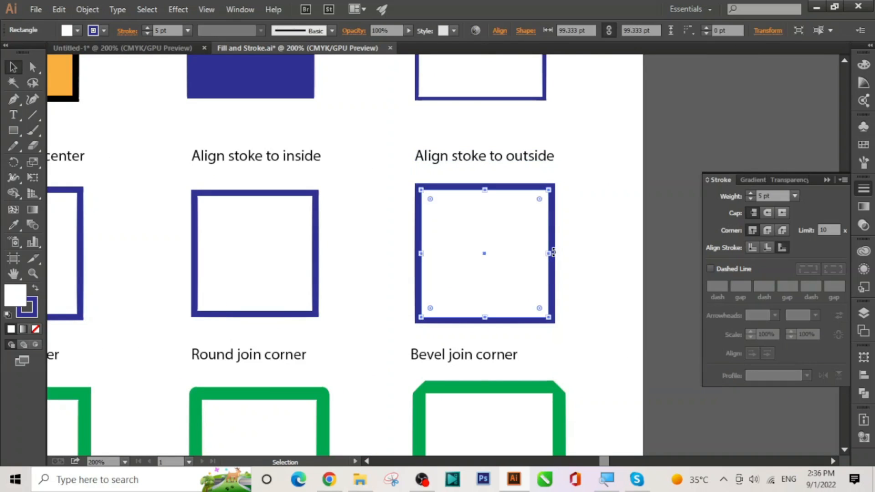
click(782, 249)
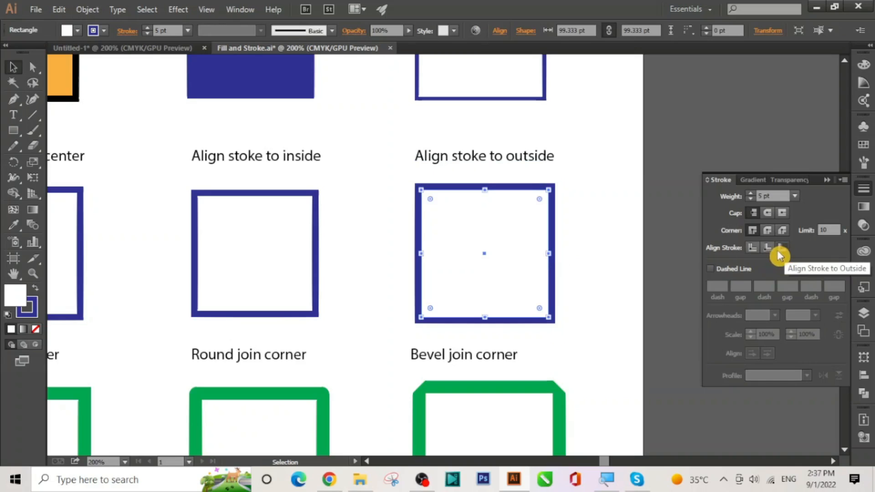
click(760, 251)
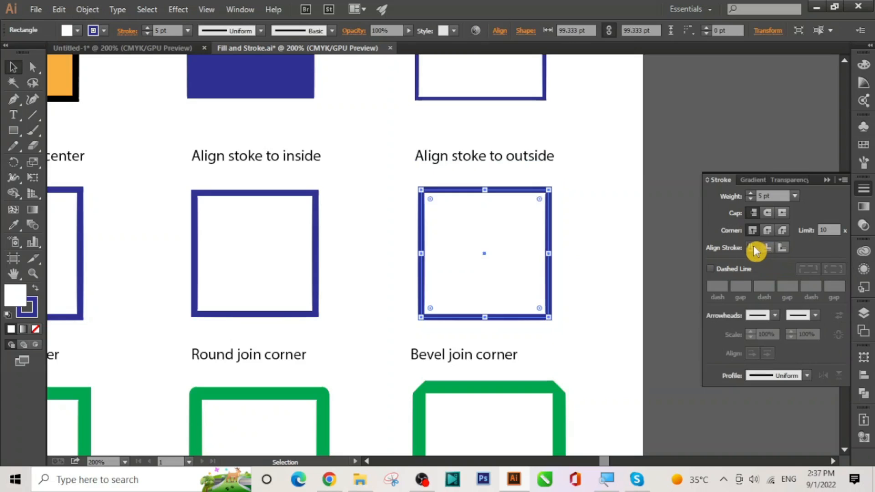
click(770, 251)
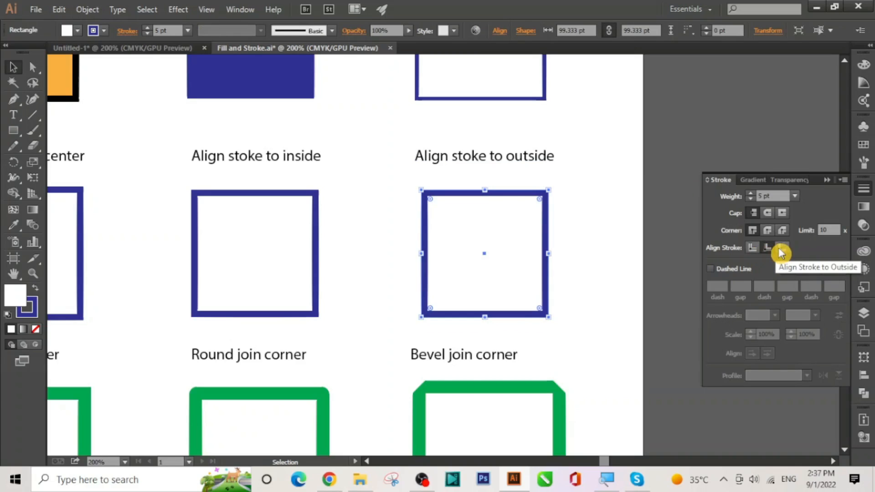
click(783, 248)
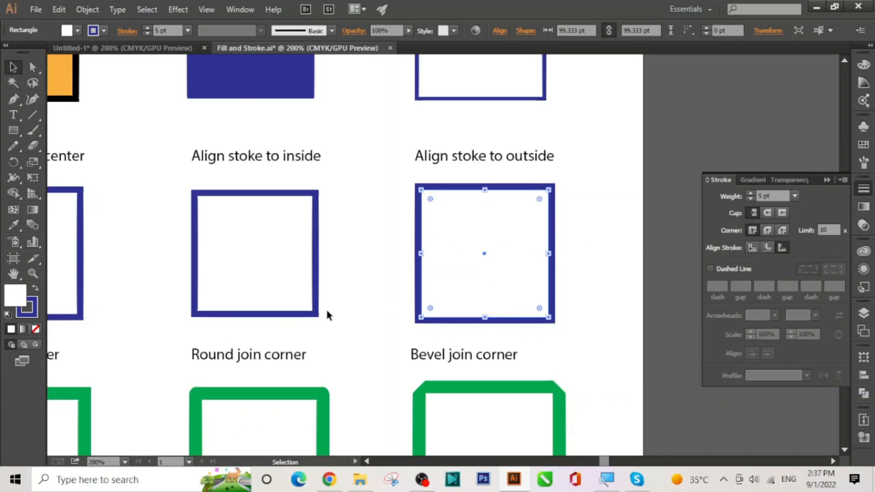
Review the three green corner-join squares, and inspect the stroke corner settings of the miter join and round join examples.
drag(319, 354, 522, 240)
drag(348, 303, 314, 232)
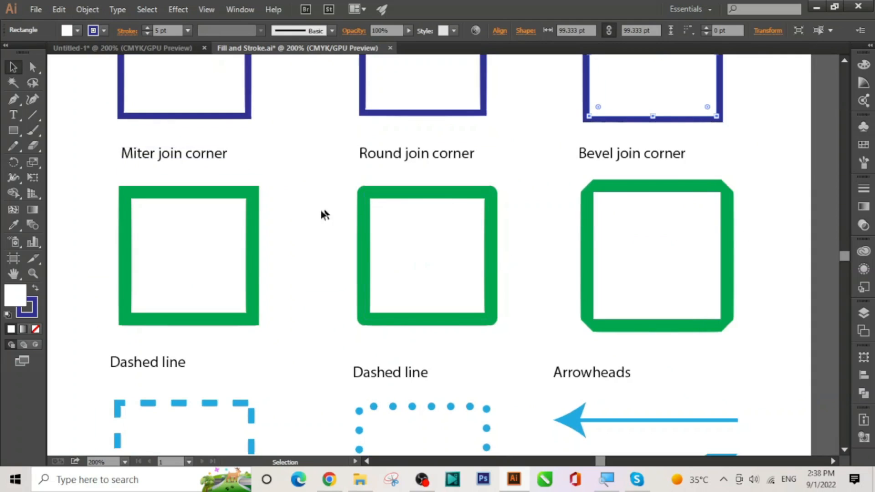
drag(93, 238, 780, 290)
click(780, 289)
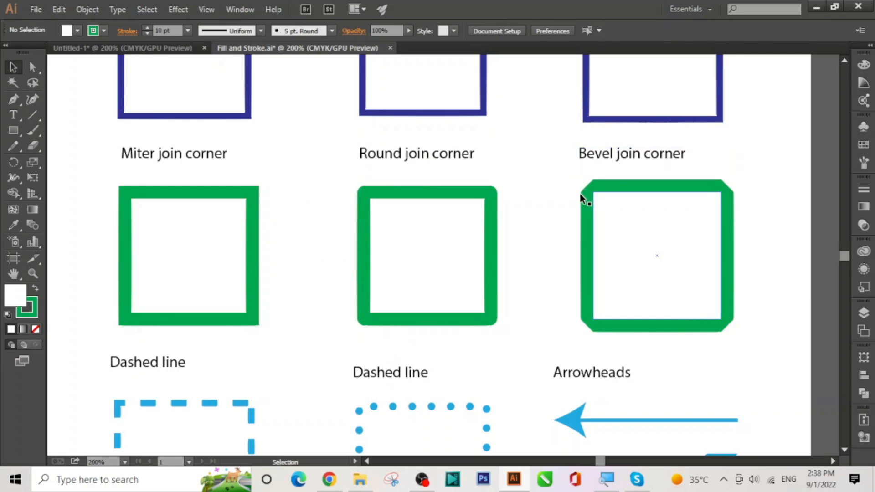
click(253, 245)
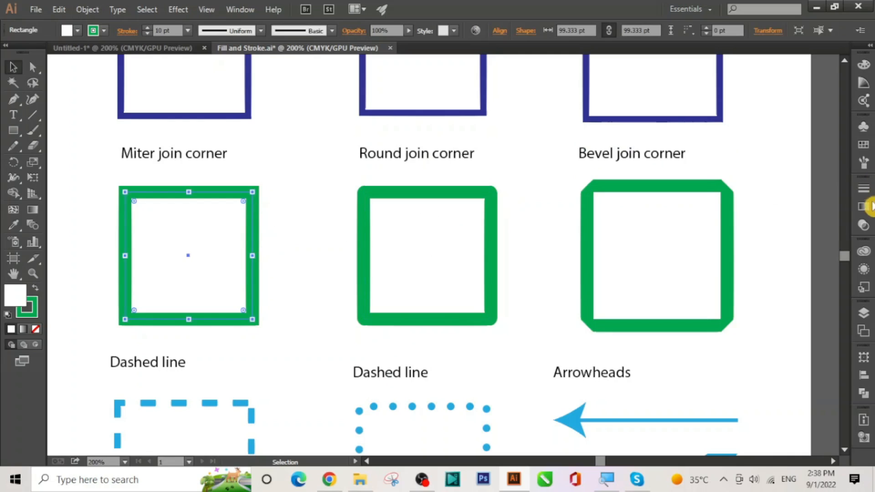
click(870, 209)
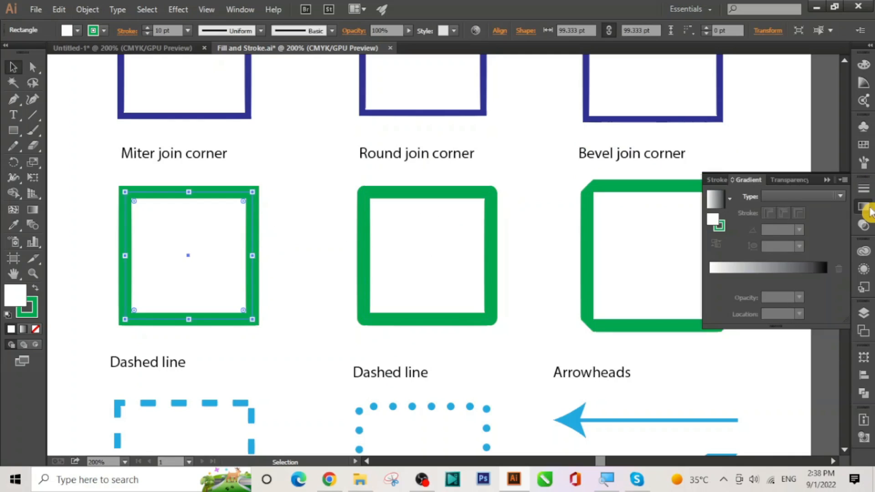
click(715, 181)
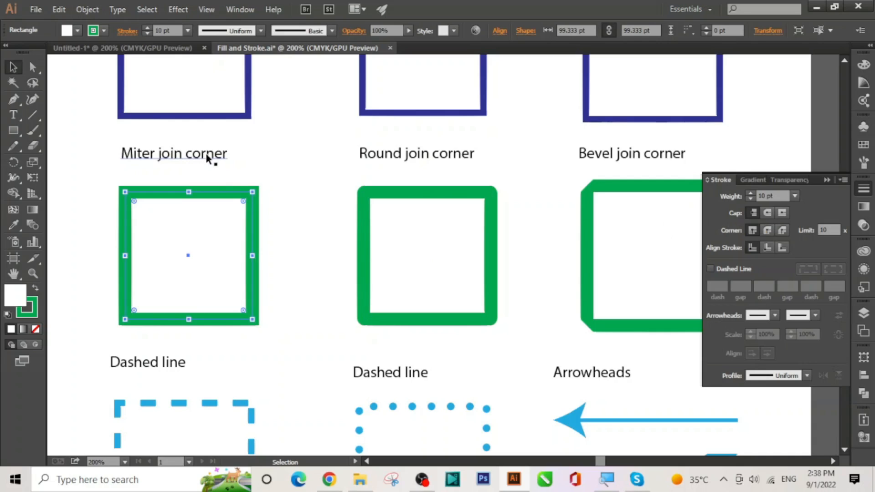
click(371, 200)
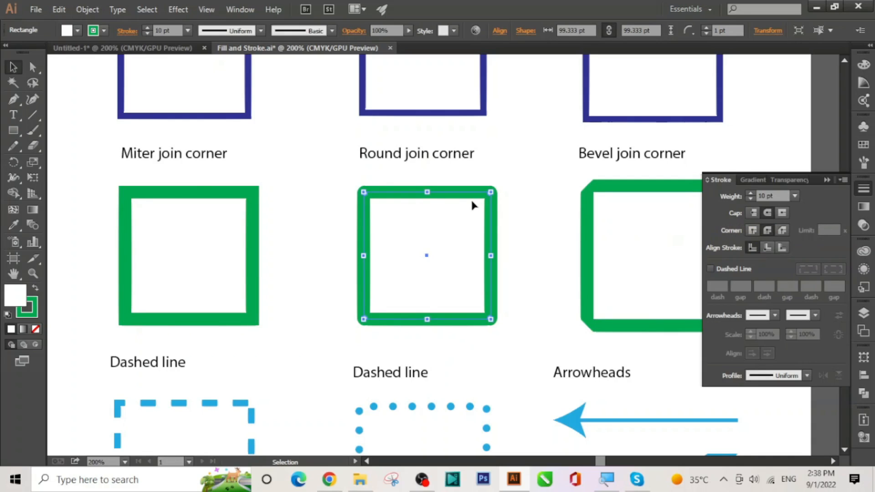
click(783, 234)
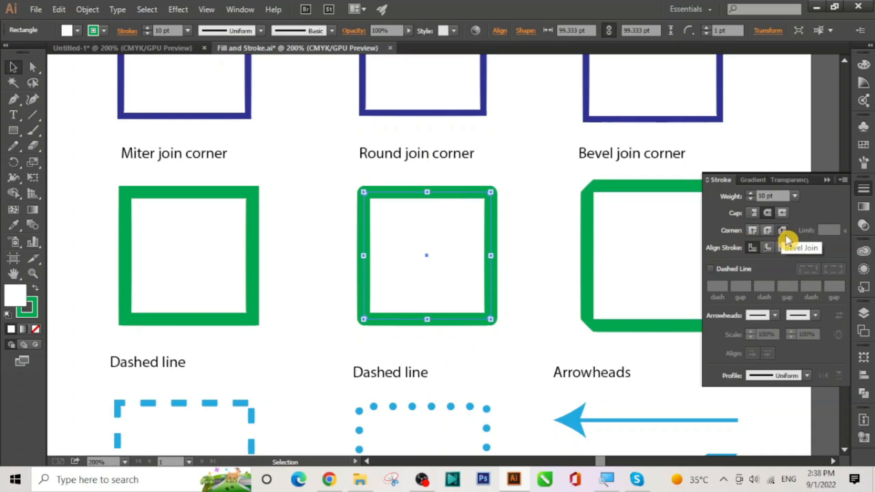
Switch the square under "Bevel join corner" to a miter join and back to a bevel join, and deselect it.
click(616, 190)
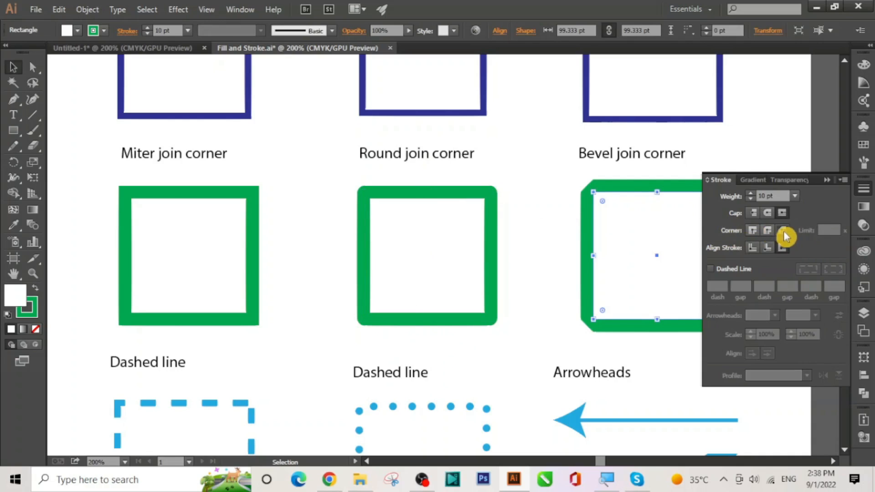
click(752, 230)
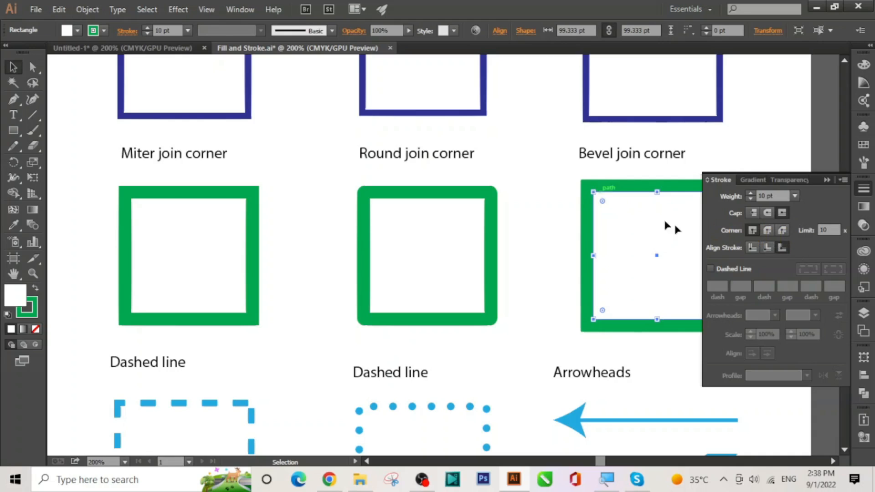
click(782, 232)
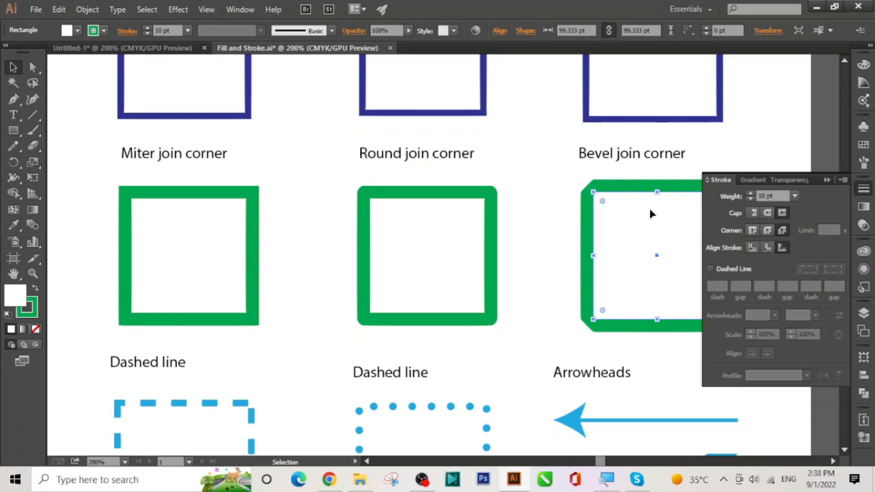
click(543, 251)
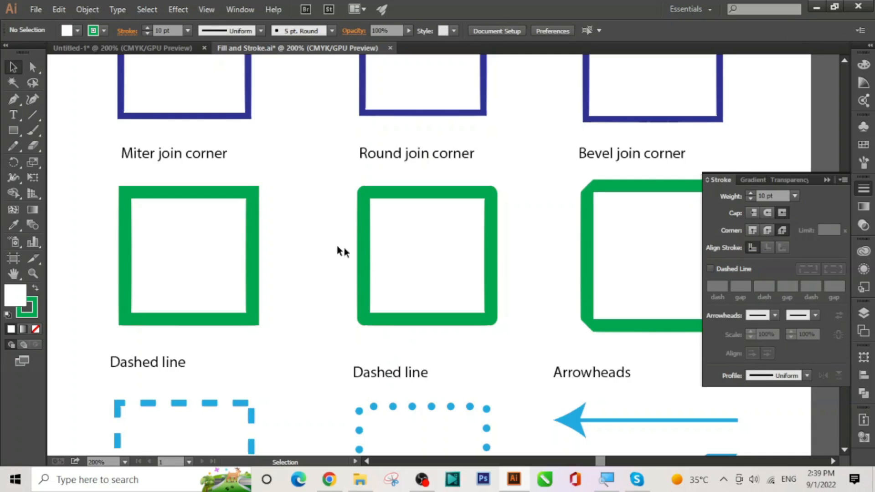
Draw a small miter-join square between the "Miter join corner" and "Round join corner" squares and slightly round its corners.
click(13, 132)
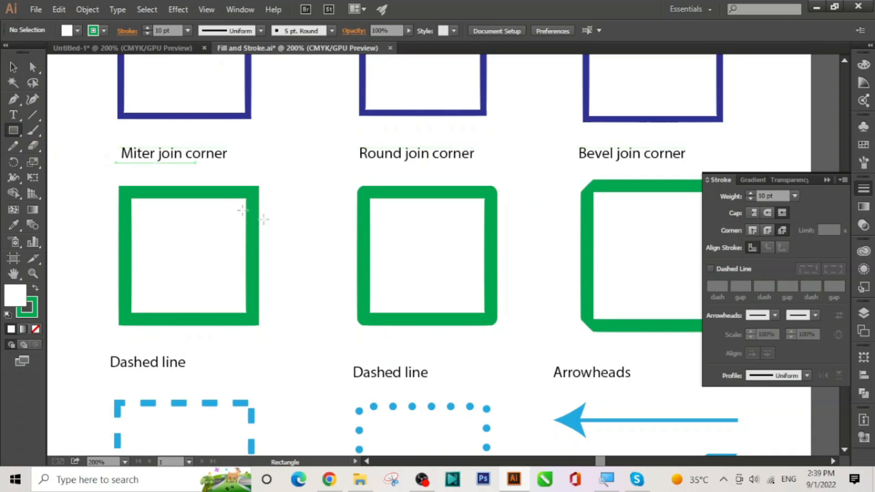
drag(270, 218, 322, 270)
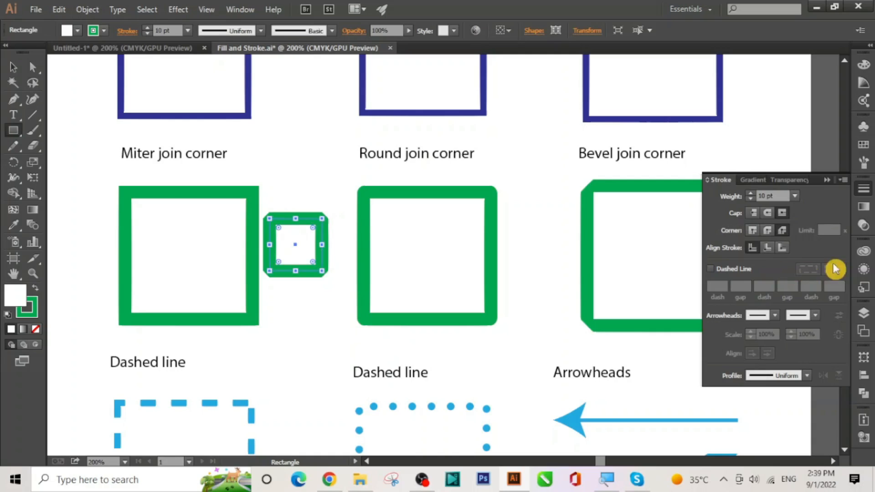
click(753, 230)
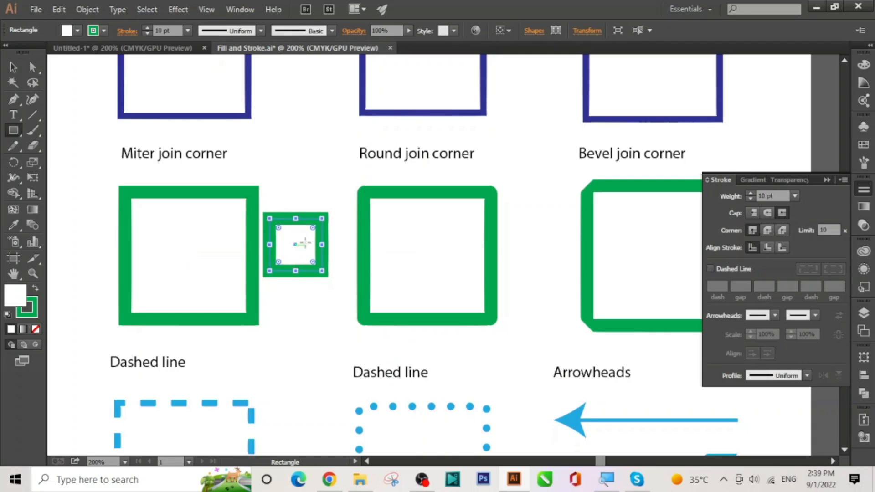
drag(312, 228, 308, 231)
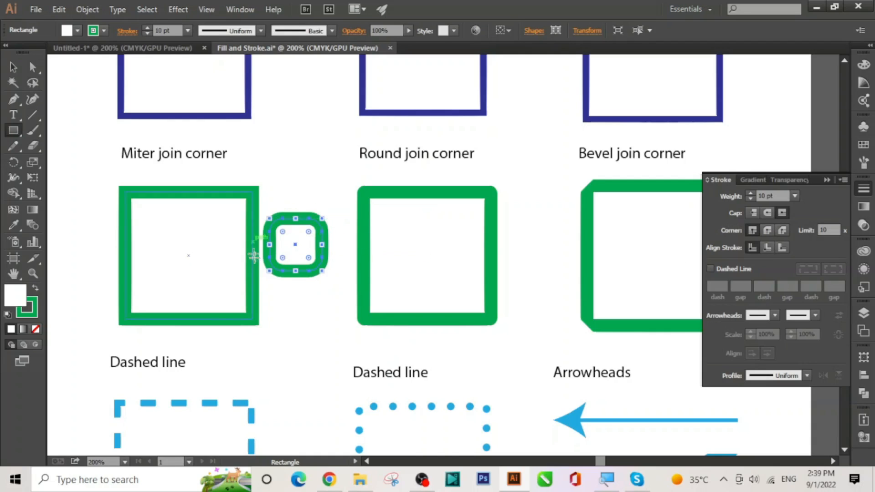
Return the small green square's corners to sharp and delete the square.
drag(308, 232, 323, 222)
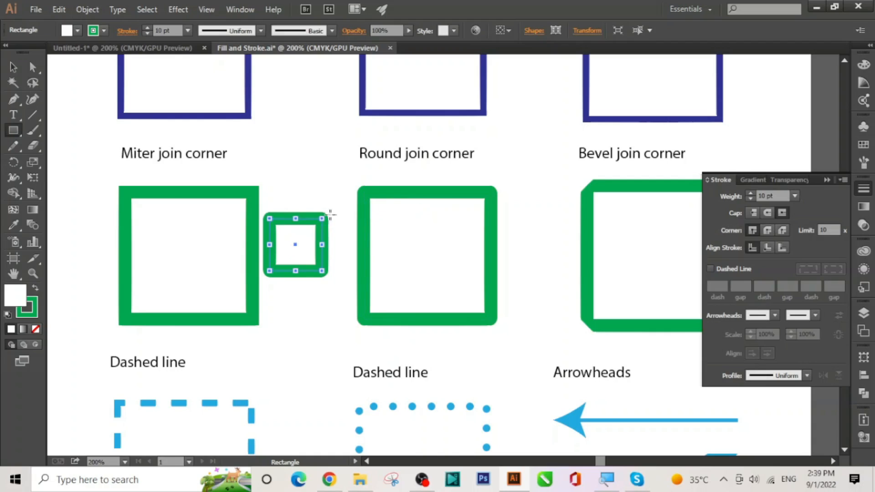
key(v)
drag(337, 195, 267, 296)
key(Delete)
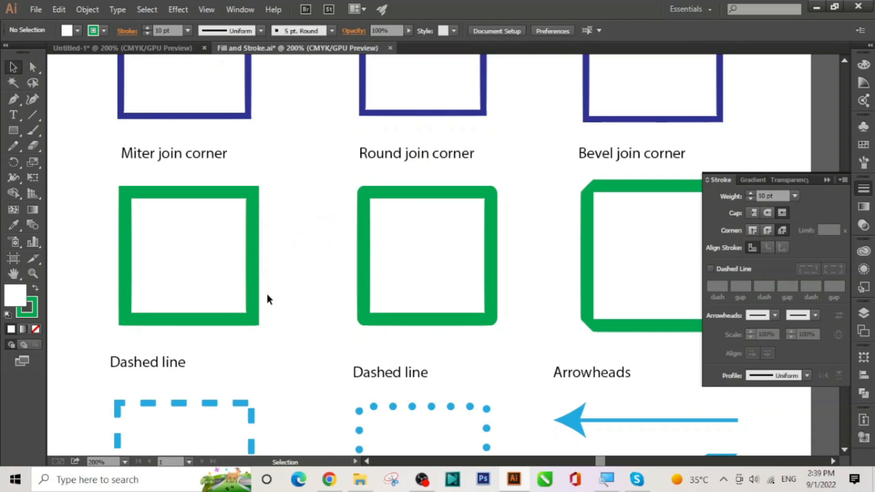
Switch the square under "Round join corner" to a miter join and back to a round join, and check the miter join square.
click(365, 245)
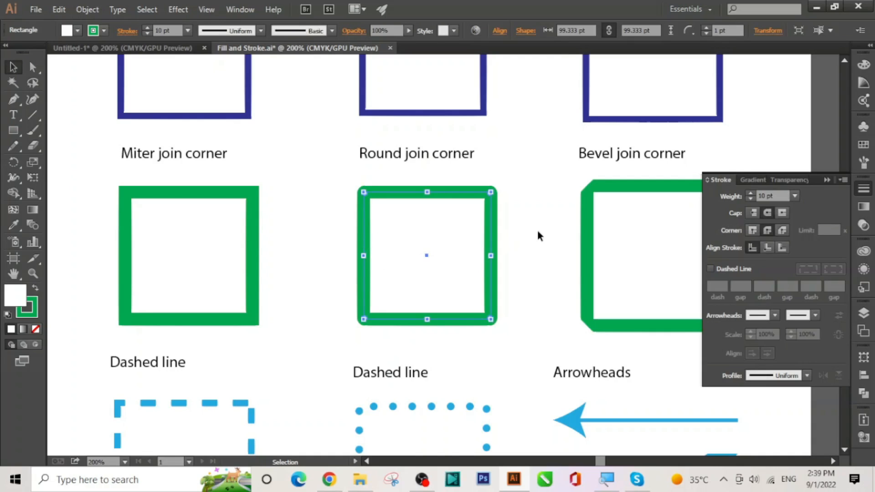
click(751, 231)
click(767, 231)
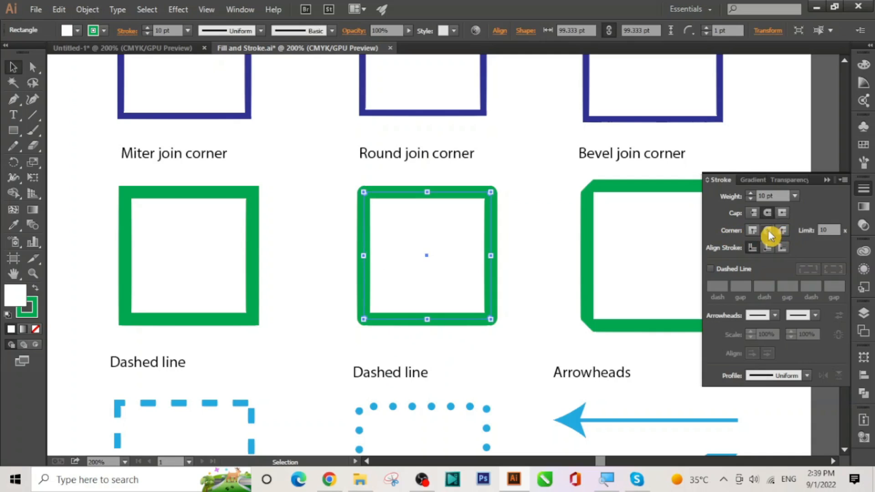
click(518, 216)
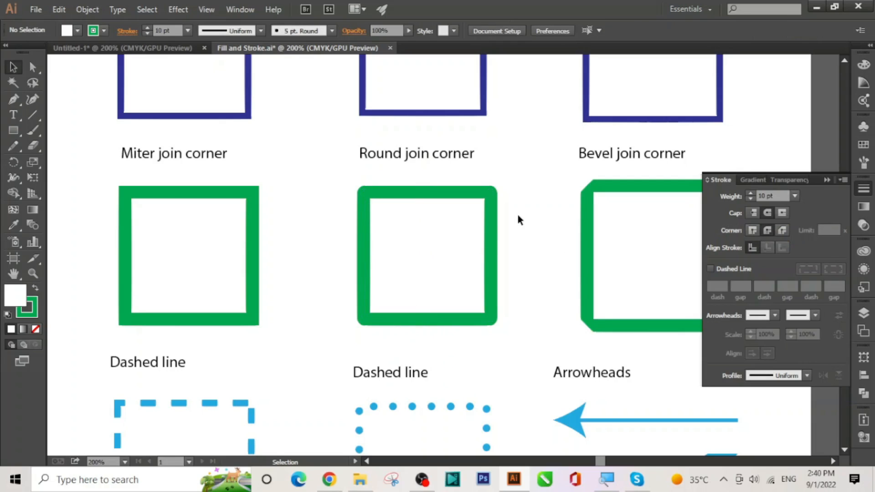
click(258, 237)
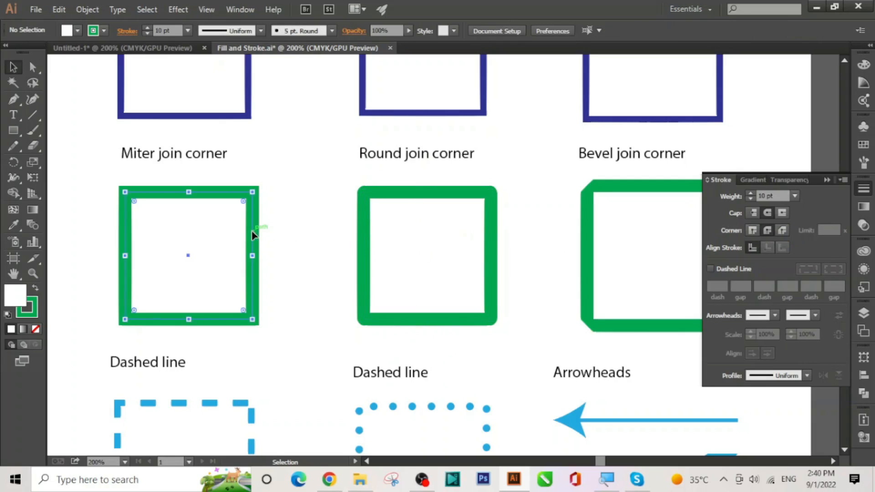
click(316, 234)
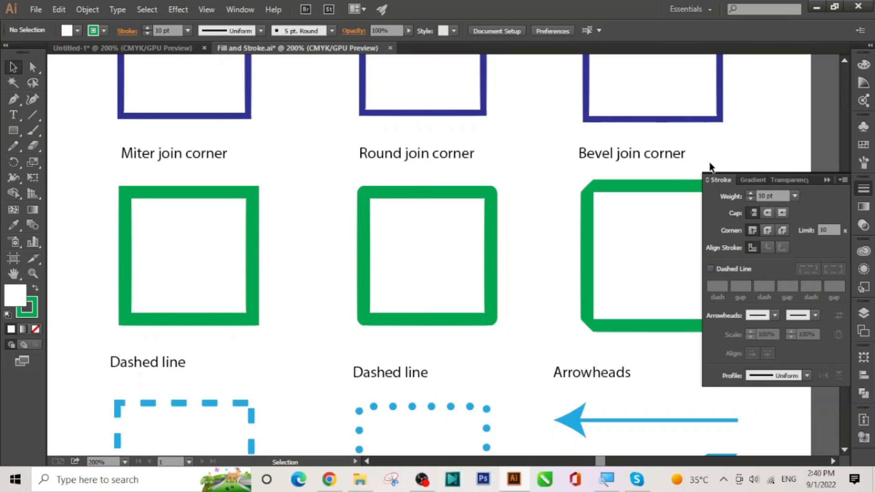
Collapse the Stroke settings and examine the two blue dashed-line squares below the green corner-join examples.
click(822, 182)
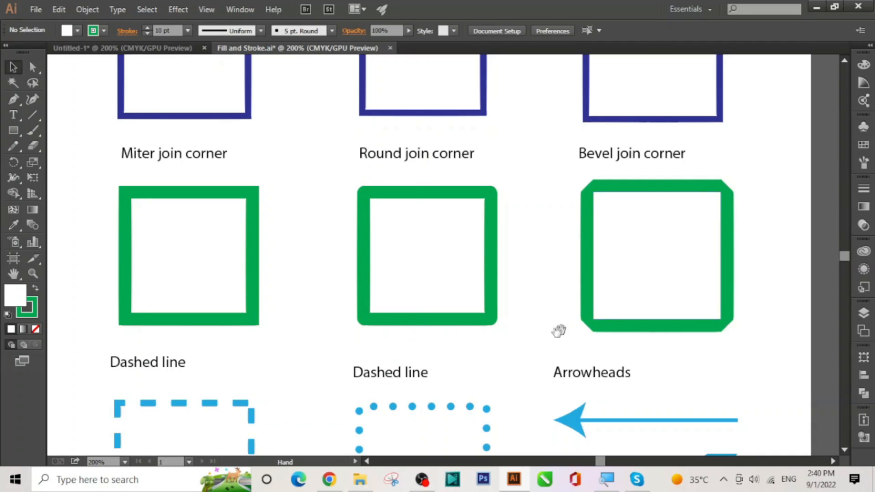
drag(527, 352, 542, 181)
click(267, 142)
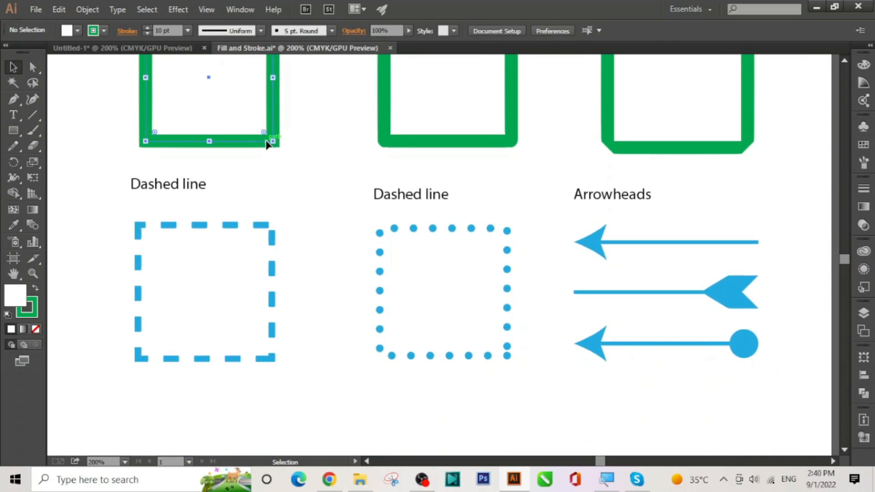
click(232, 225)
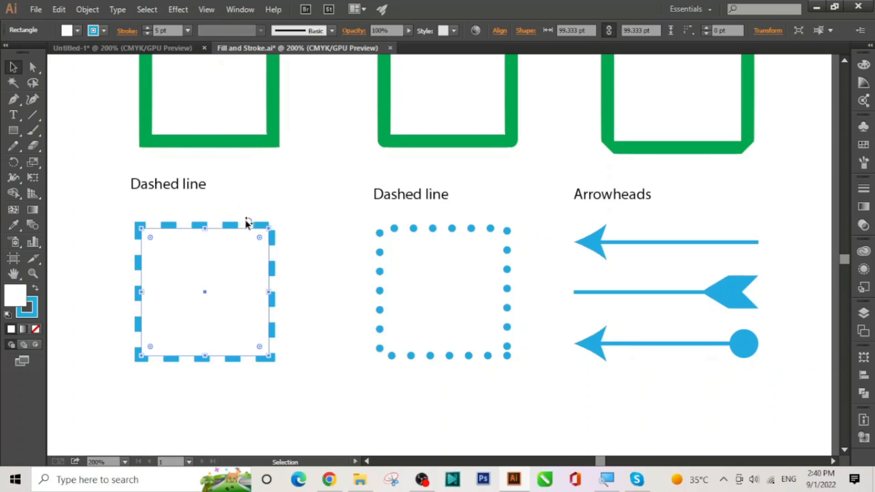
click(419, 229)
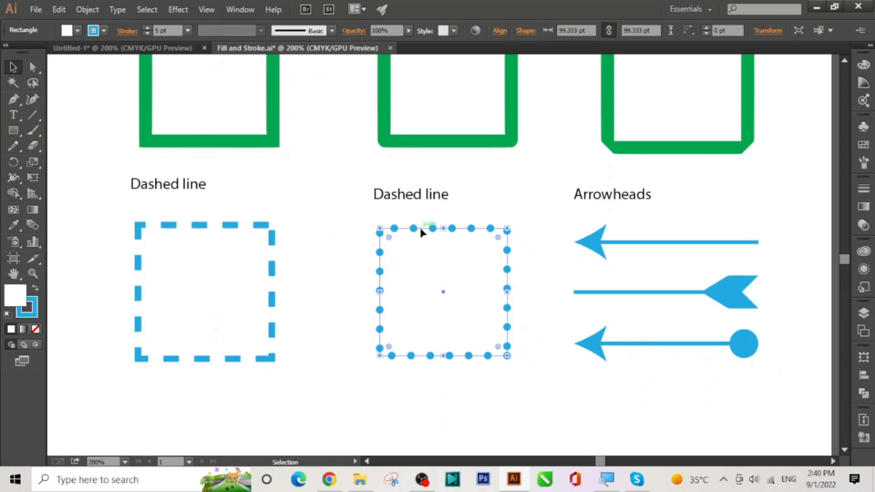
click(337, 256)
click(259, 227)
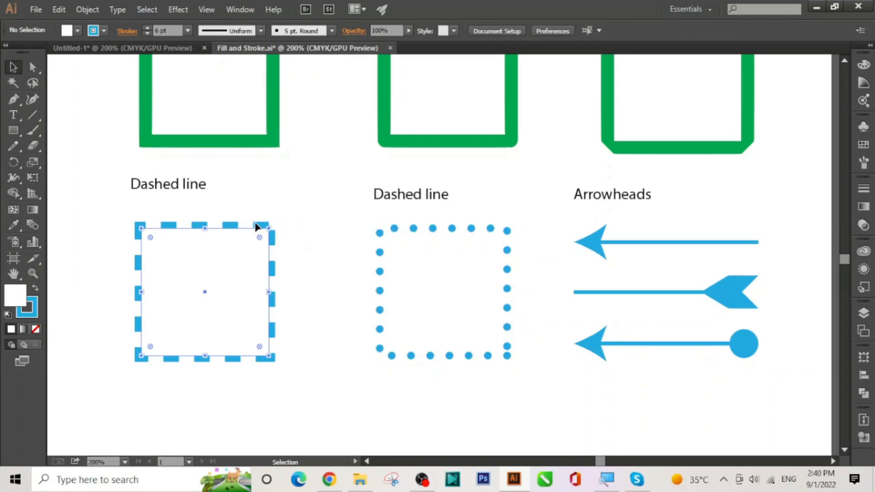
click(327, 230)
click(420, 236)
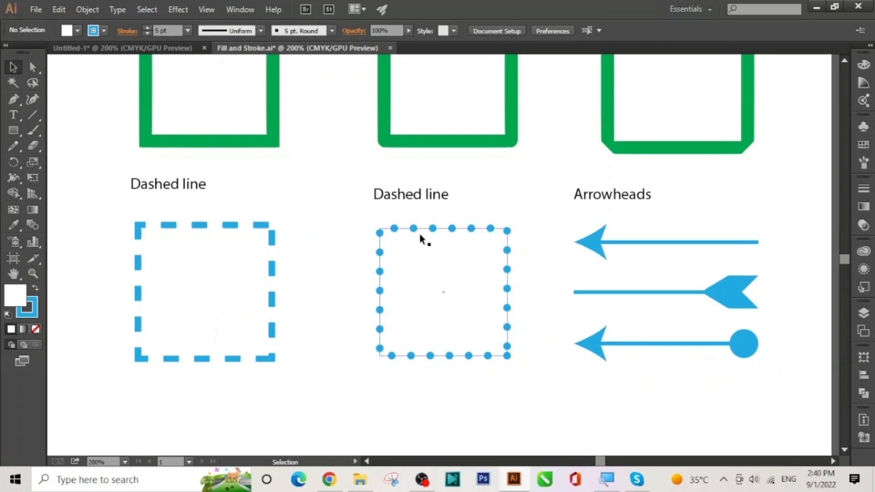
Select the blue square with rectangular dashes and show its Stroke settings.
drag(98, 234, 233, 305)
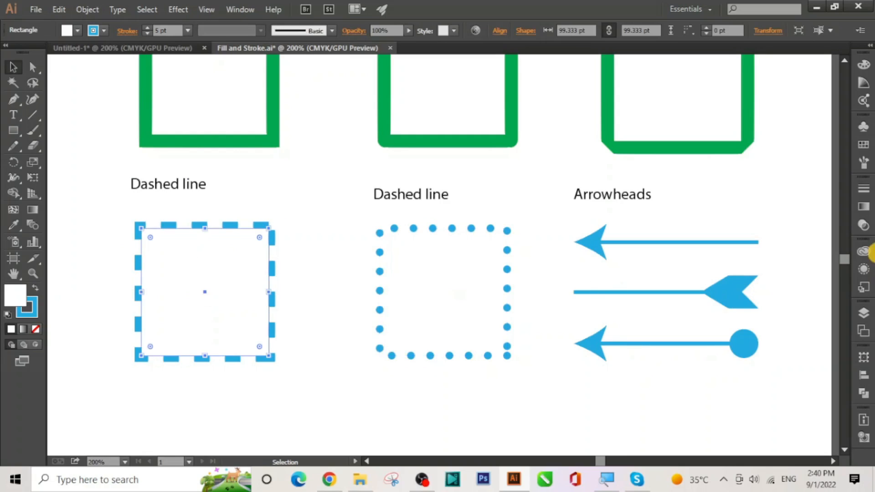
click(863, 206)
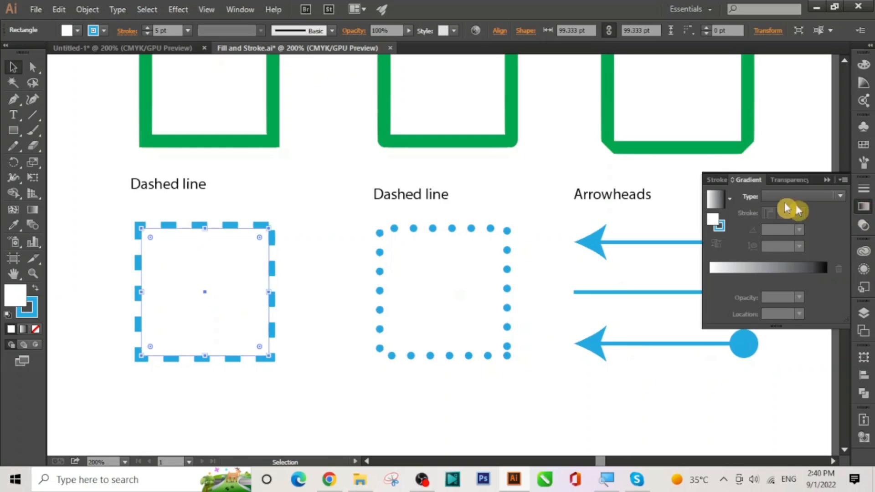
click(725, 182)
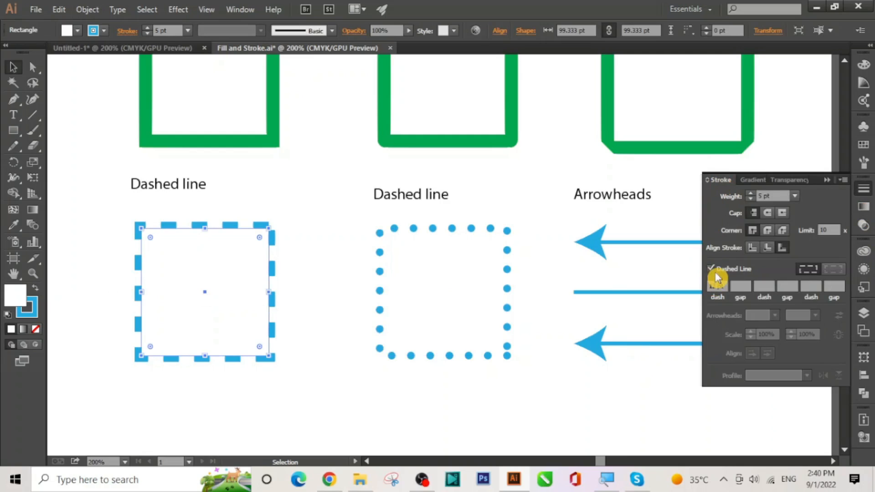
Turn Dashed Line off and back on for the square with rectangular dashes, and go through its dash and gap values.
click(713, 270)
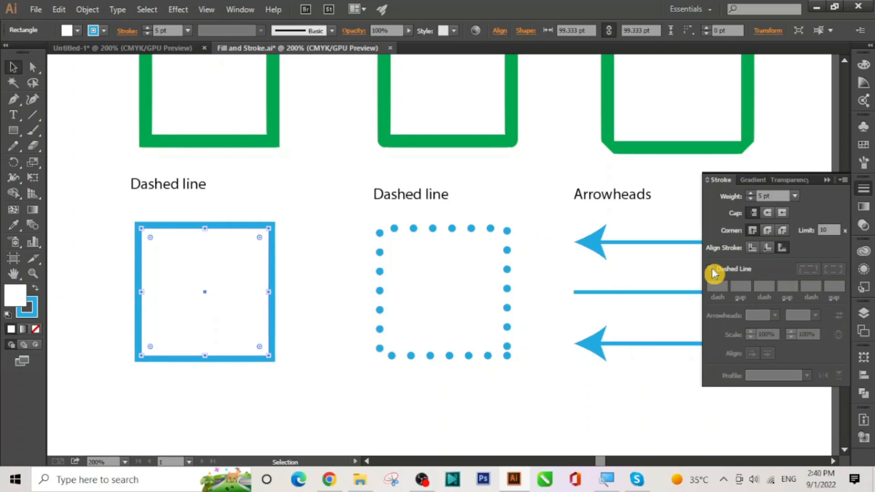
click(713, 270)
click(713, 270)
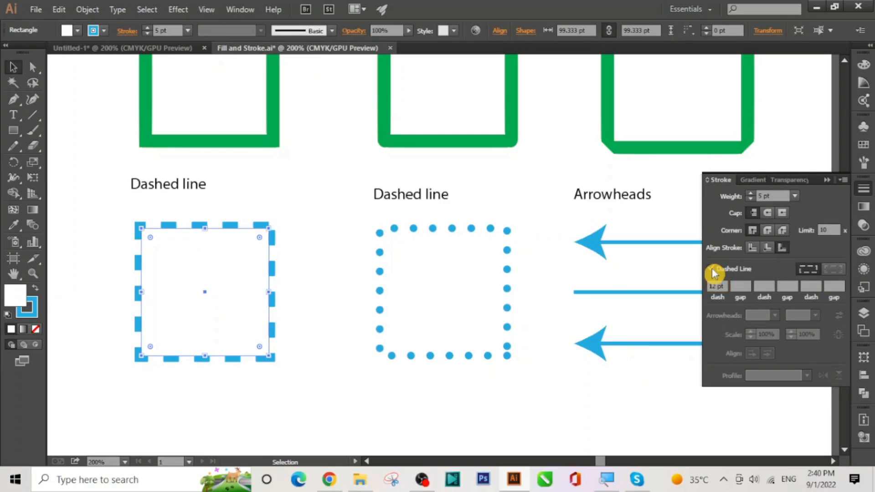
click(713, 270)
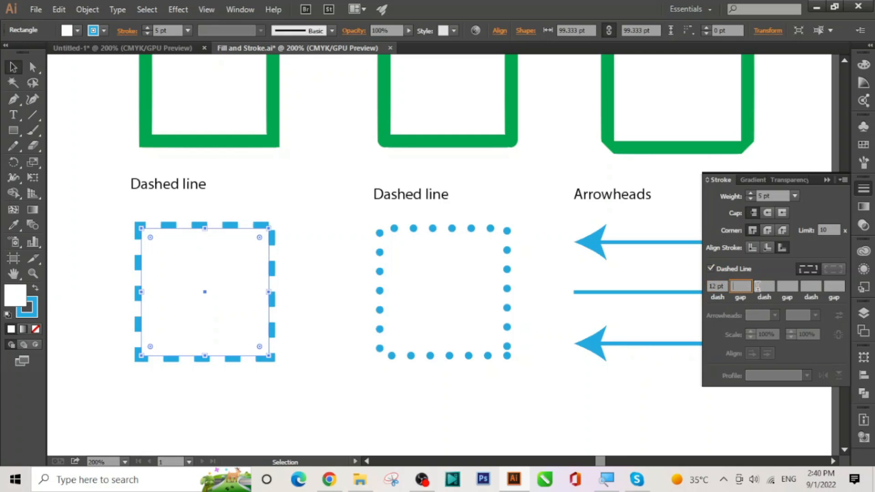
click(768, 286)
click(791, 285)
click(815, 286)
click(836, 286)
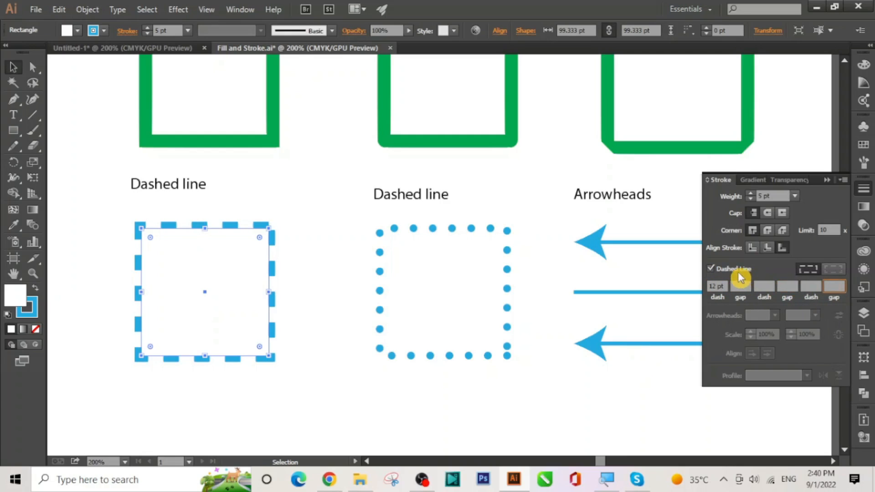
click(733, 273)
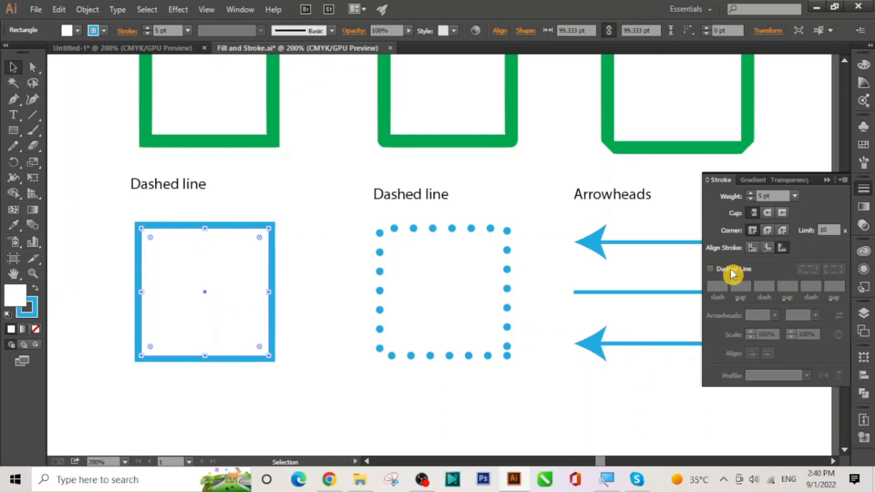
click(733, 273)
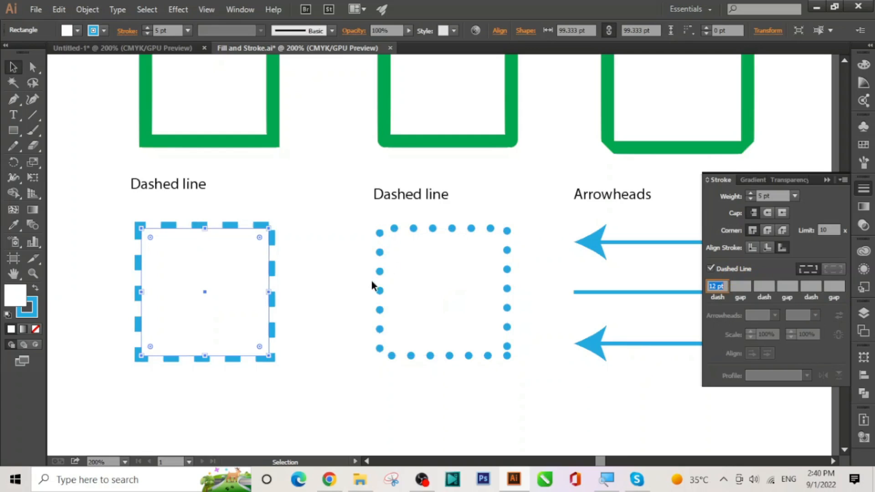
Turn Dashed Line off and back on for the dotted blue square, and try the dash alignment options.
mouse_move(357, 238)
mouse_down()
mouse_move(431, 311)
mouse_move(510, 316)
mouse_up()
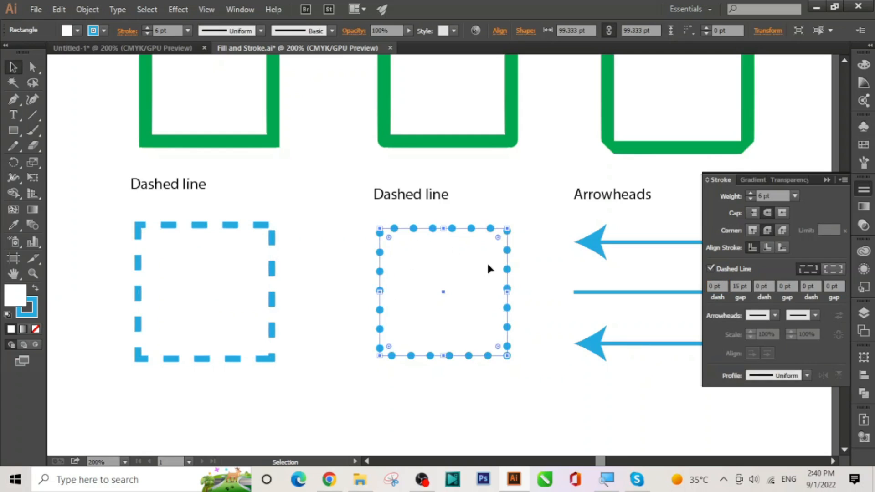
click(711, 270)
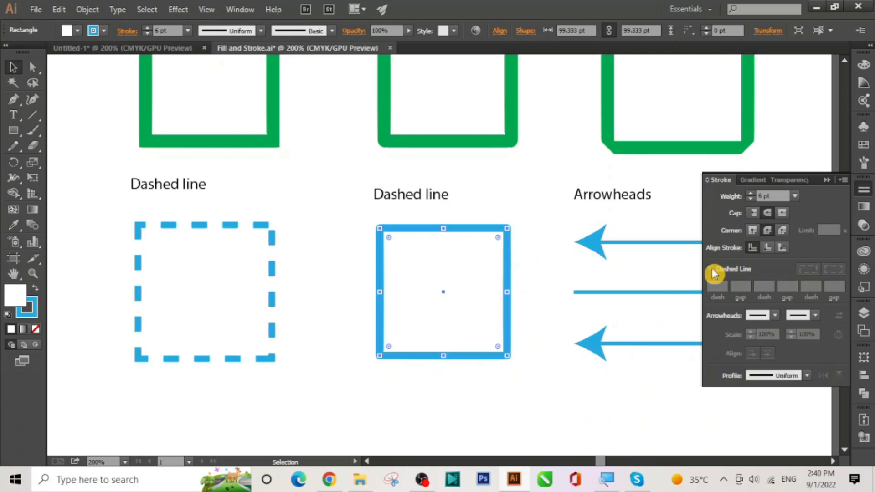
click(713, 270)
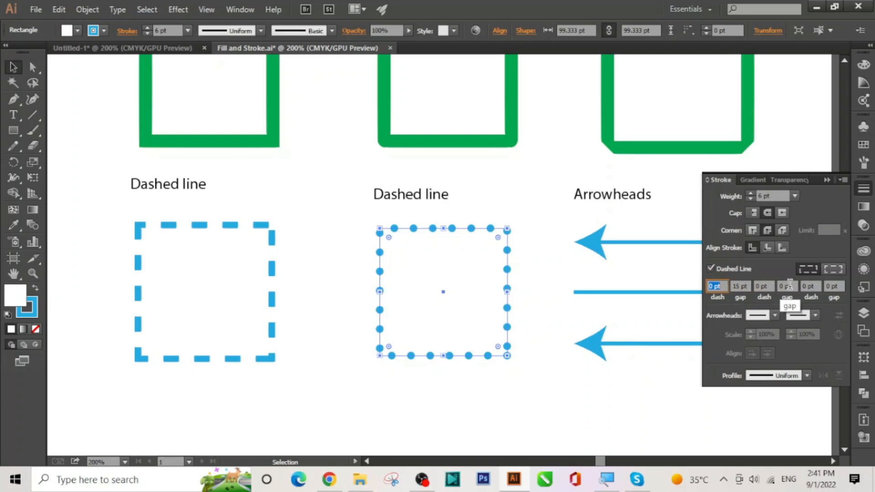
click(833, 271)
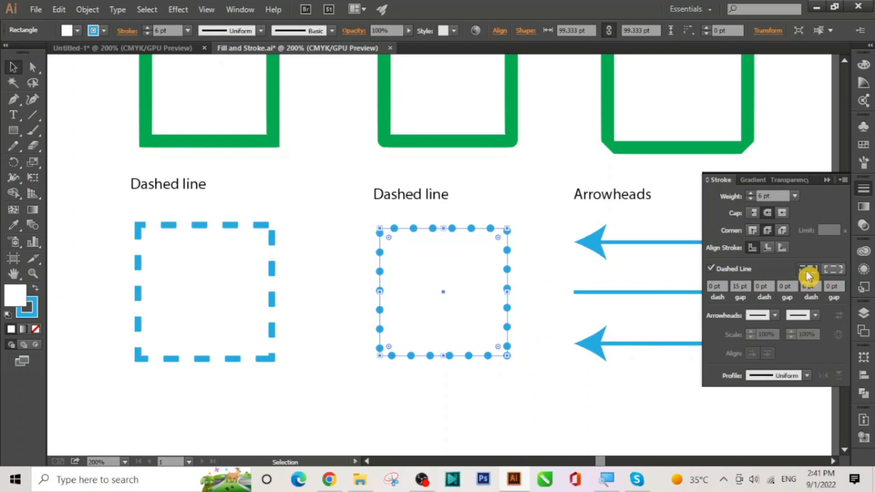
click(712, 269)
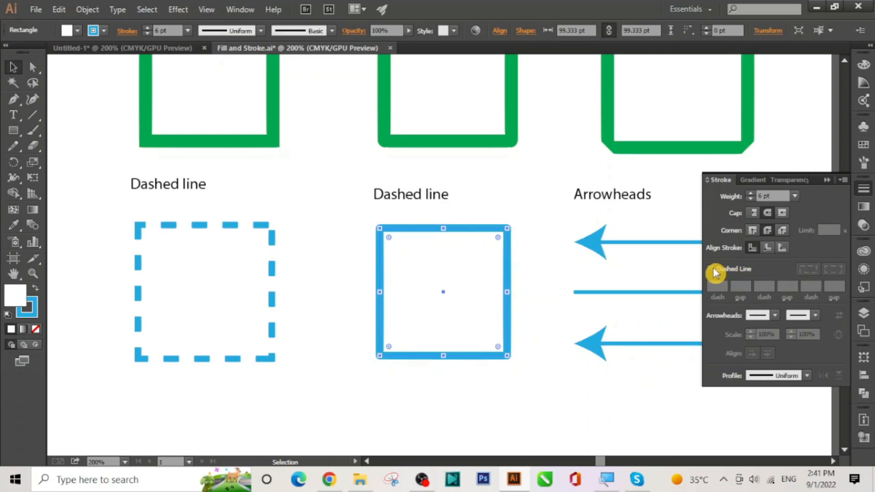
click(714, 269)
key(v)
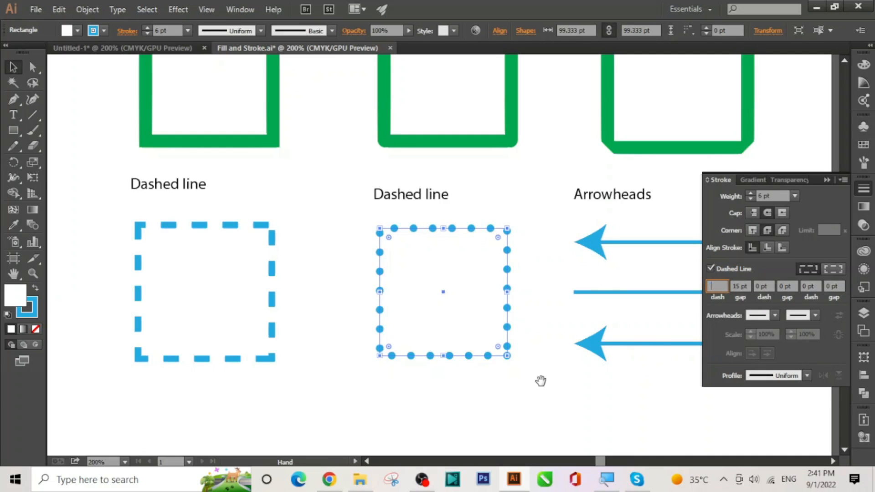
Set the start arrowhead of the top line under "Arrowheads" to Arrow 7.
drag(540, 380, 341, 345)
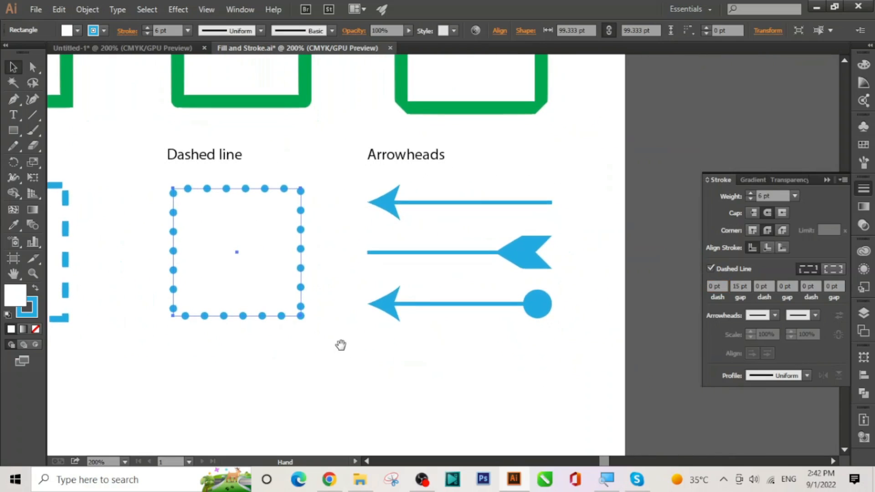
click(390, 199)
click(391, 204)
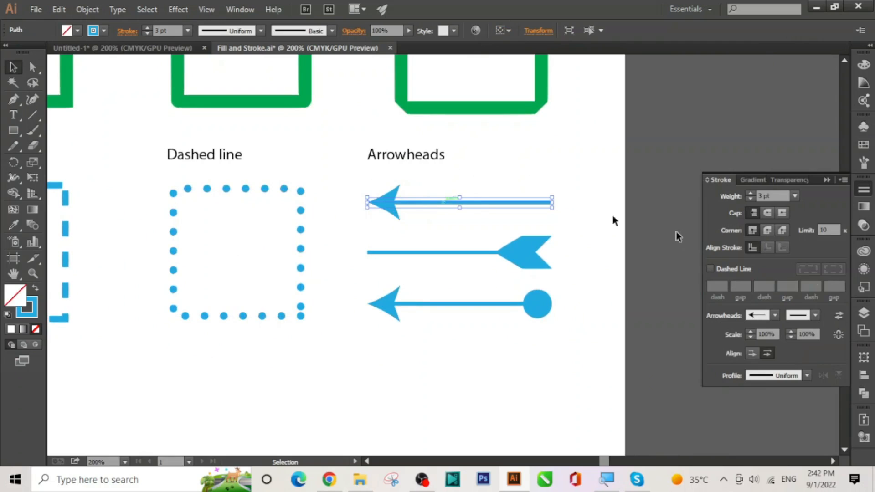
click(774, 315)
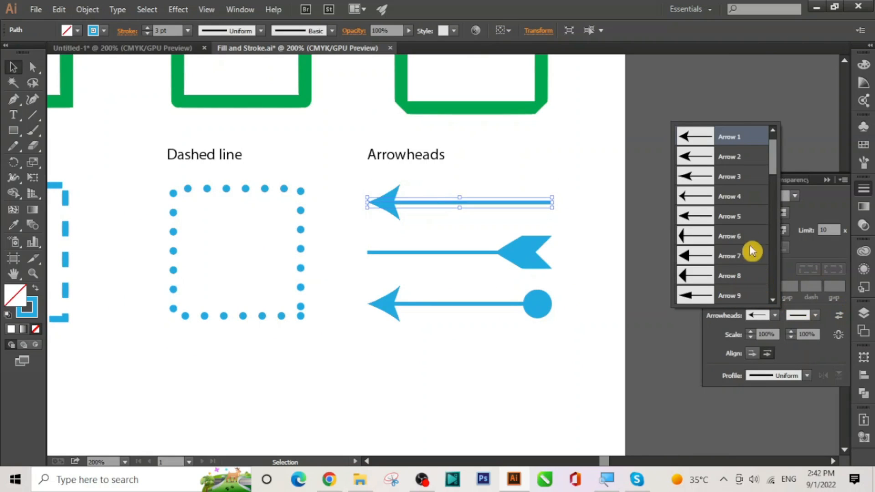
click(686, 254)
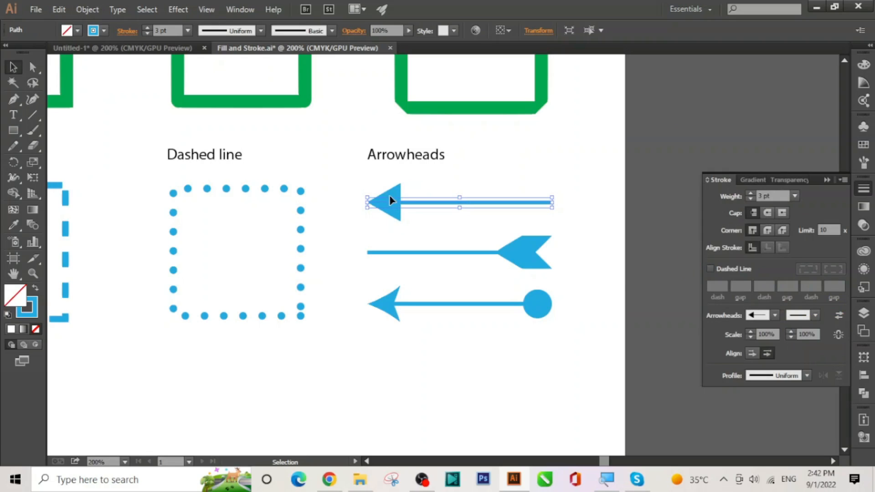
Change the top line's start arrowhead to the double-chevron style and set its end arrowhead to Arrow 6.
click(773, 319)
click(697, 276)
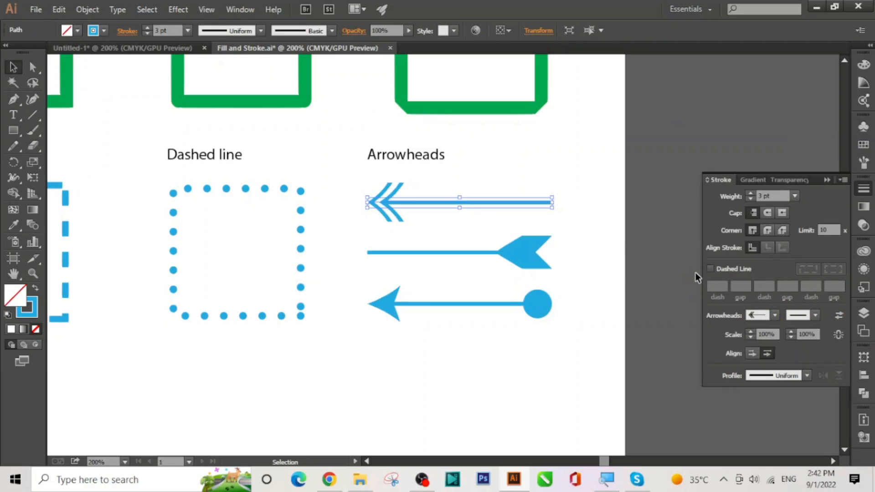
click(816, 319)
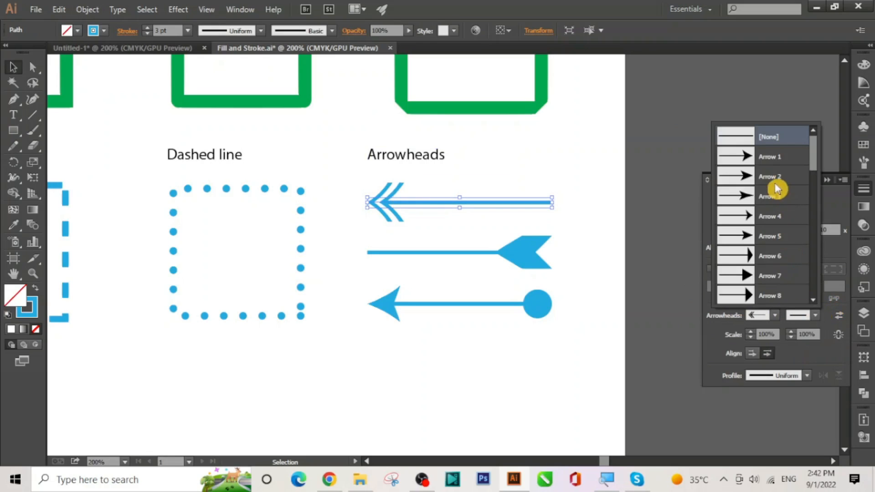
click(748, 256)
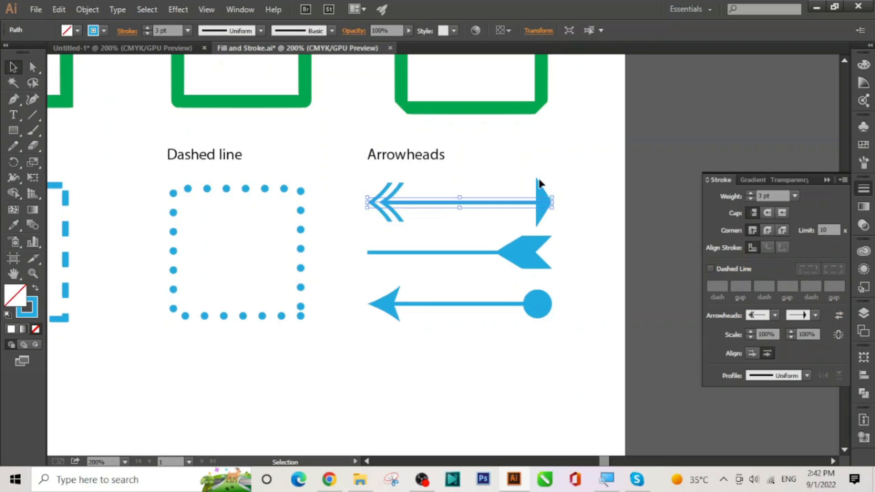
Set the end arrowhead of the top line under "Arrowheads" to Arrow 19.
click(812, 314)
scroll(799, 264, down, 3)
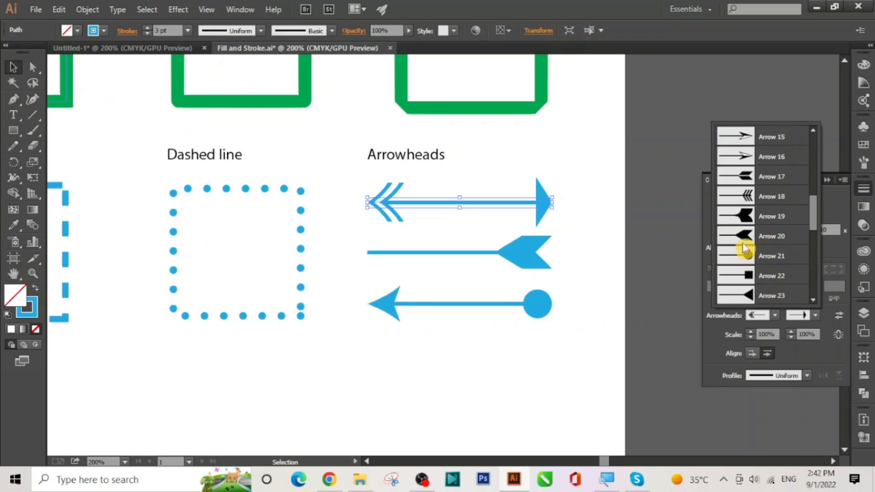
click(746, 221)
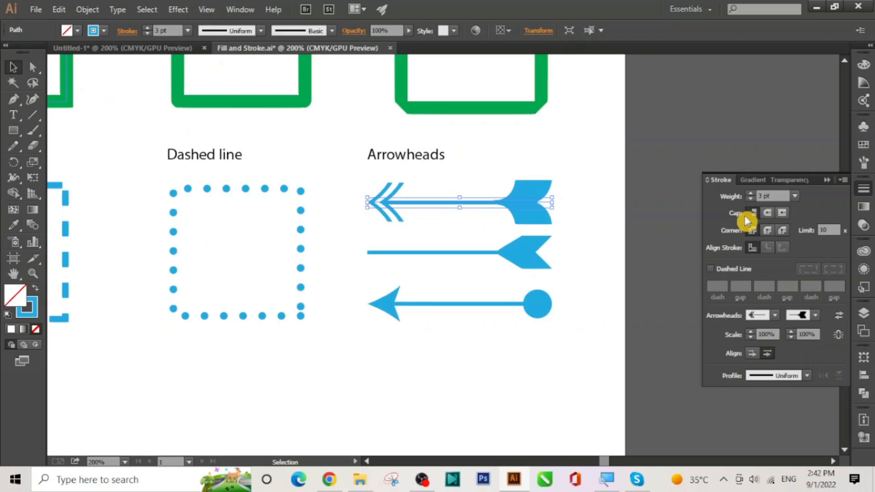
click(582, 212)
Set the end arrowhead of the middle line under "Arrowheads" to the striped feather style.
click(540, 259)
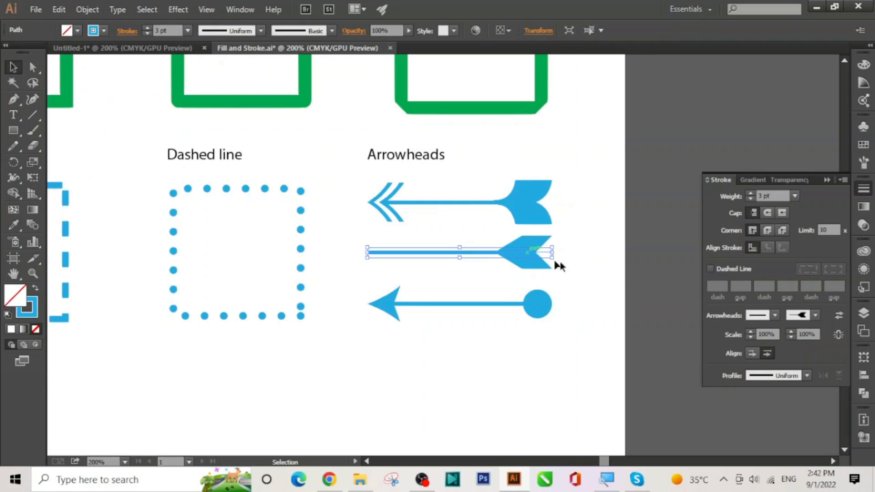
click(809, 315)
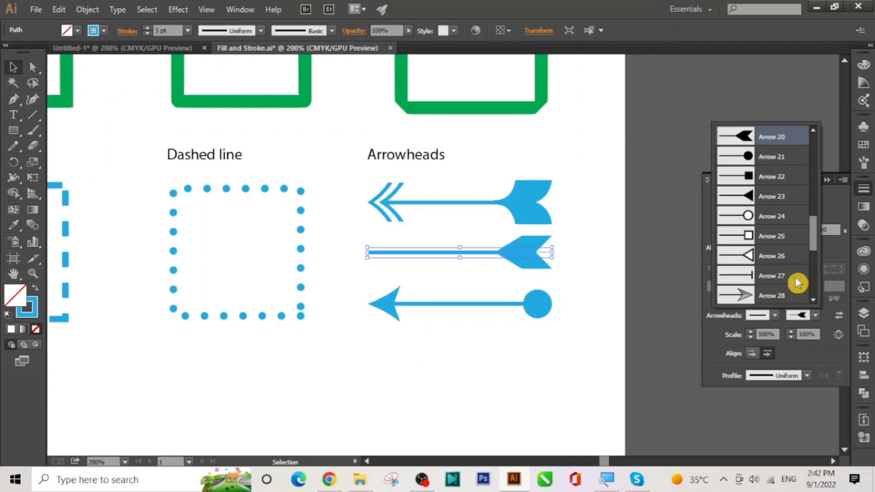
scroll(796, 282, down, 3)
click(752, 238)
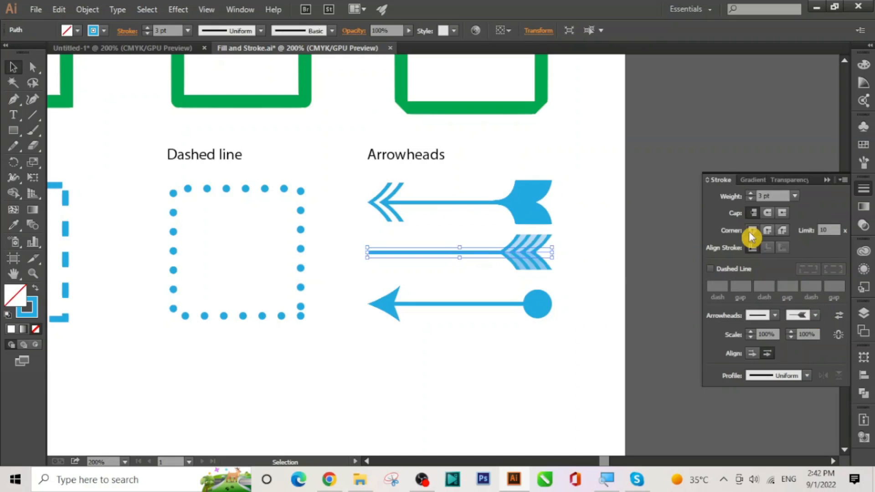
click(588, 235)
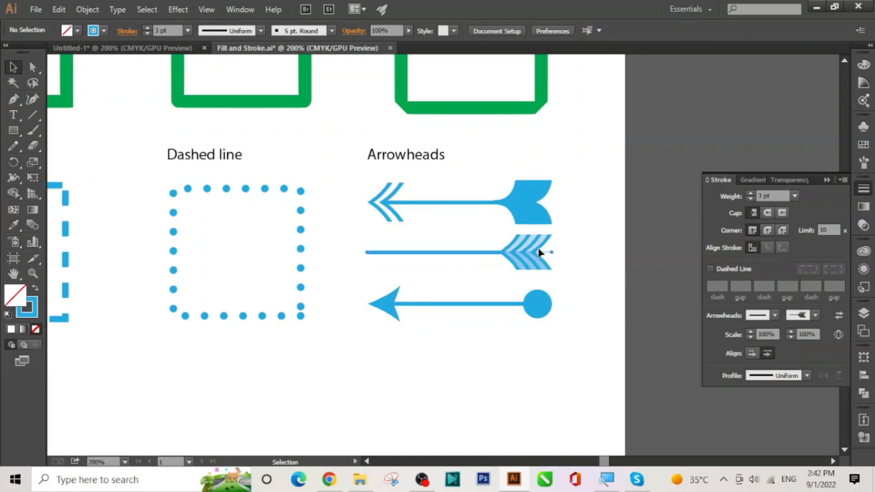
click(543, 248)
click(598, 279)
Set the end arrowhead of the third line under "Arrowheads" to the hollow circle, Arrow 24.
click(538, 302)
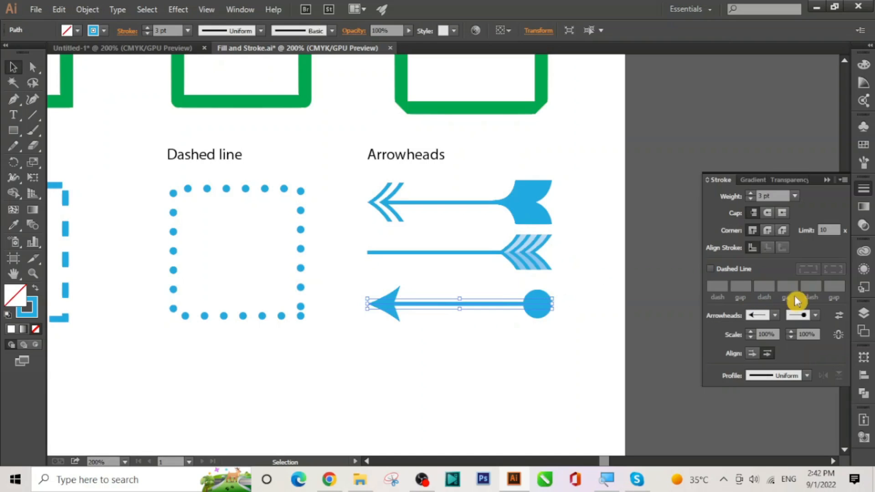
click(814, 317)
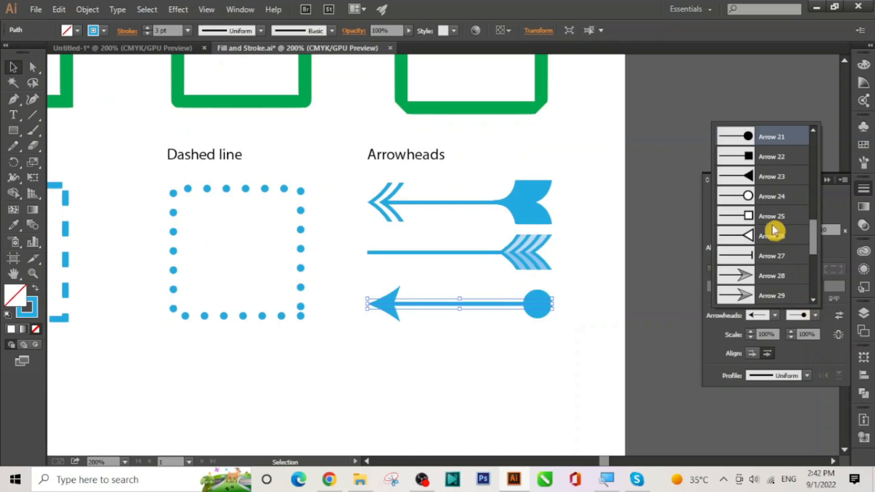
click(751, 199)
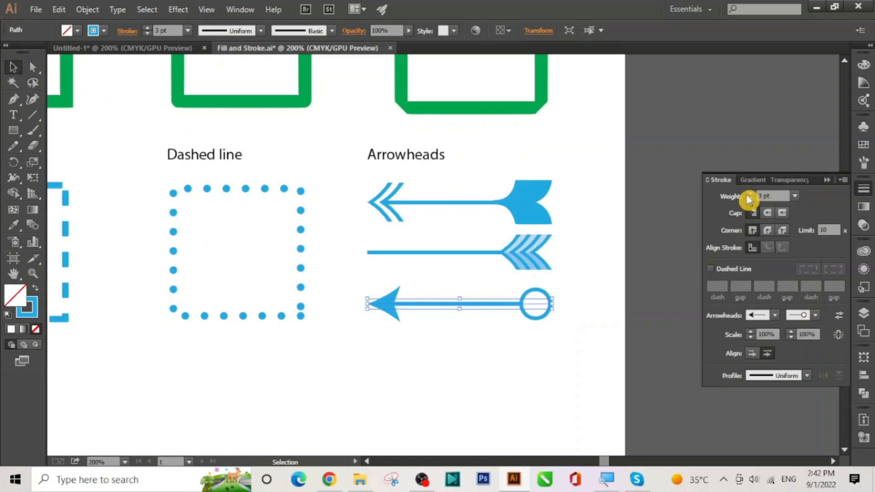
click(602, 314)
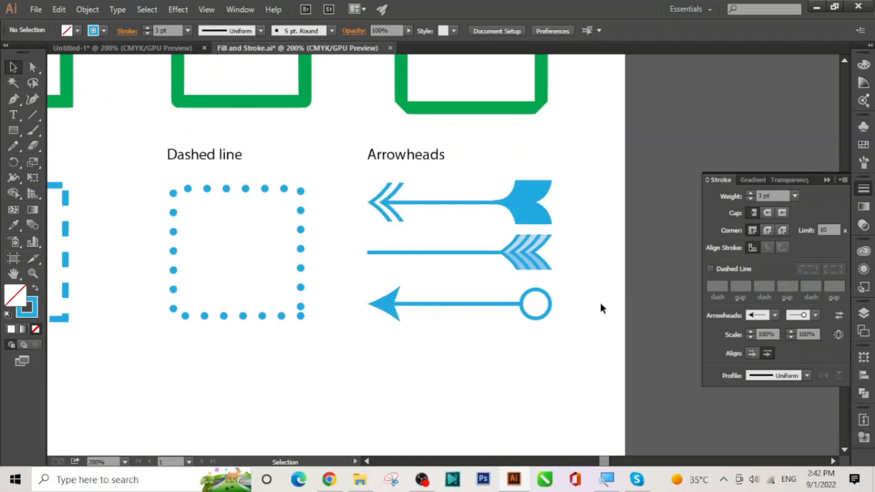
Draw a horizontal line below the three arrows and set its start arrowhead to Arrow 3.
click(32, 116)
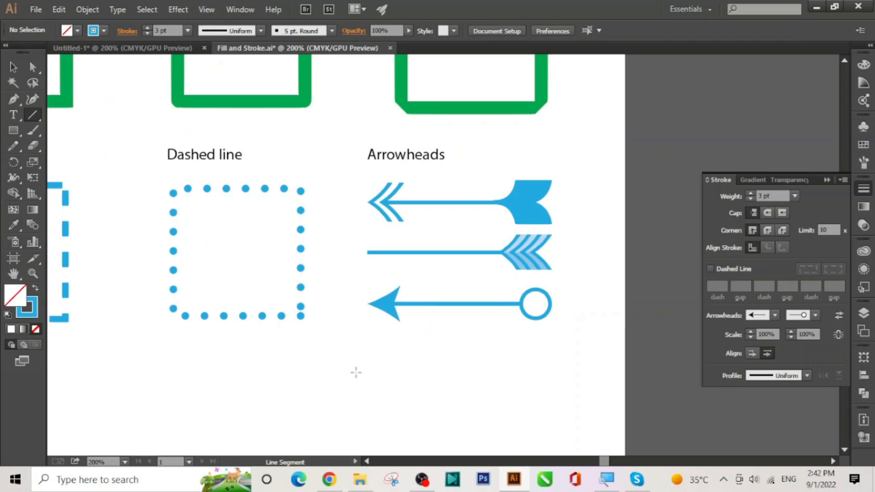
drag(355, 372, 553, 370)
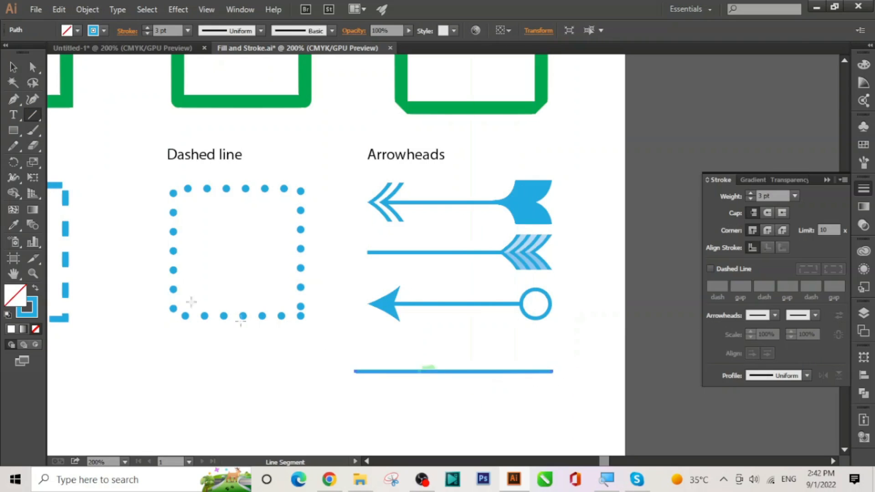
click(13, 67)
click(409, 387)
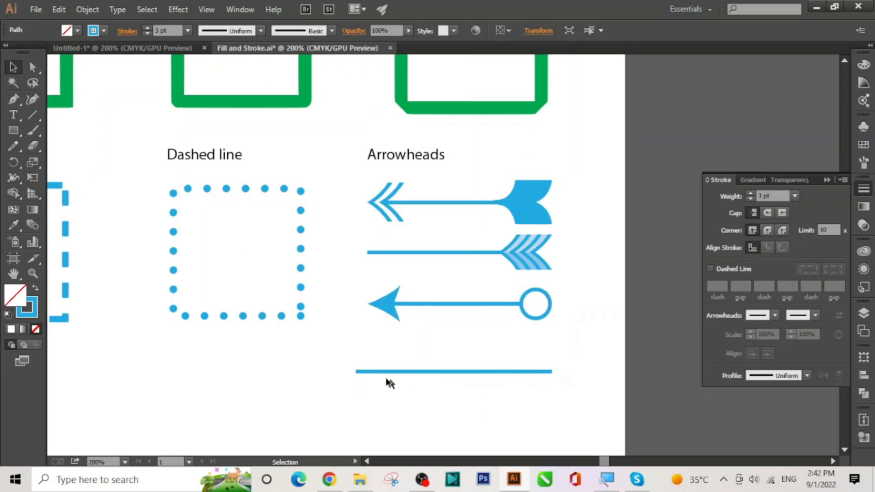
drag(345, 355, 444, 403)
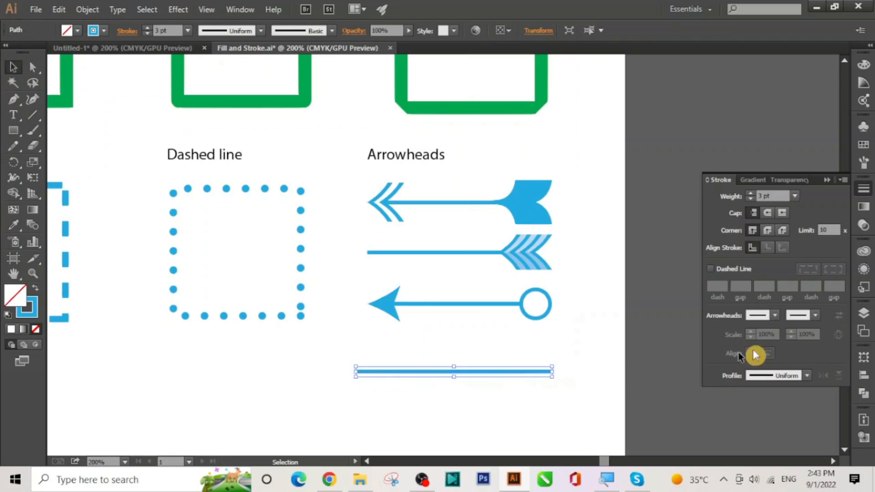
click(776, 315)
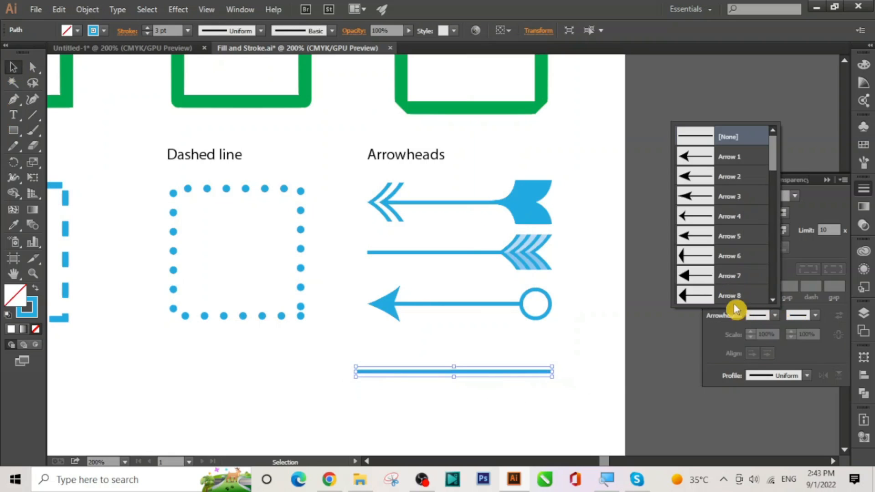
click(696, 194)
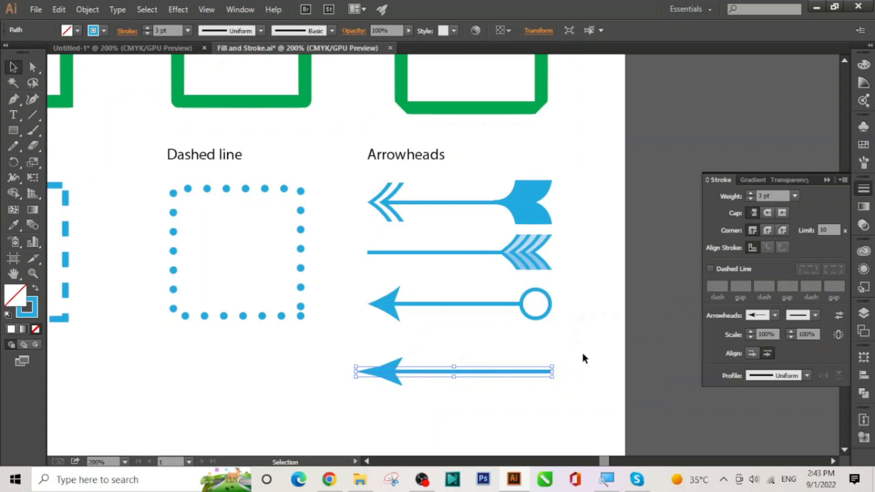
Set the end arrowhead of the newly drawn line to the asterisk style, Arrow 39.
click(807, 316)
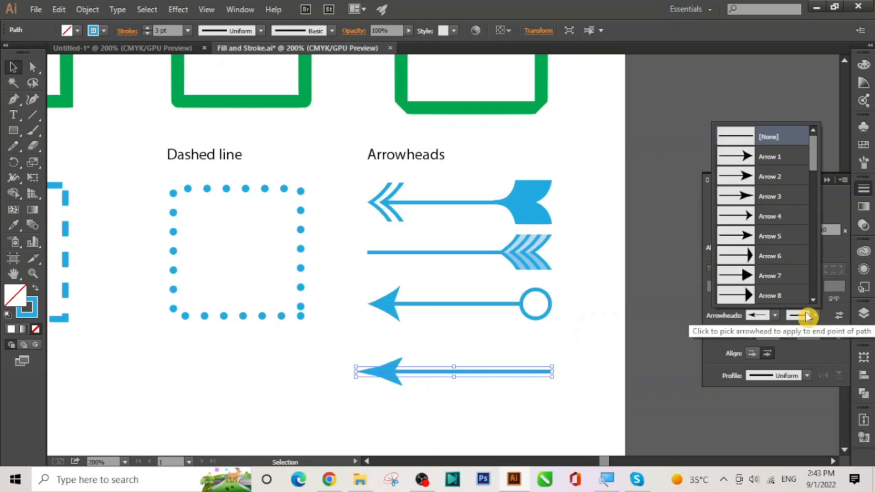
scroll(798, 256, down, 3)
scroll(797, 256, down, 5)
scroll(798, 256, down, 2)
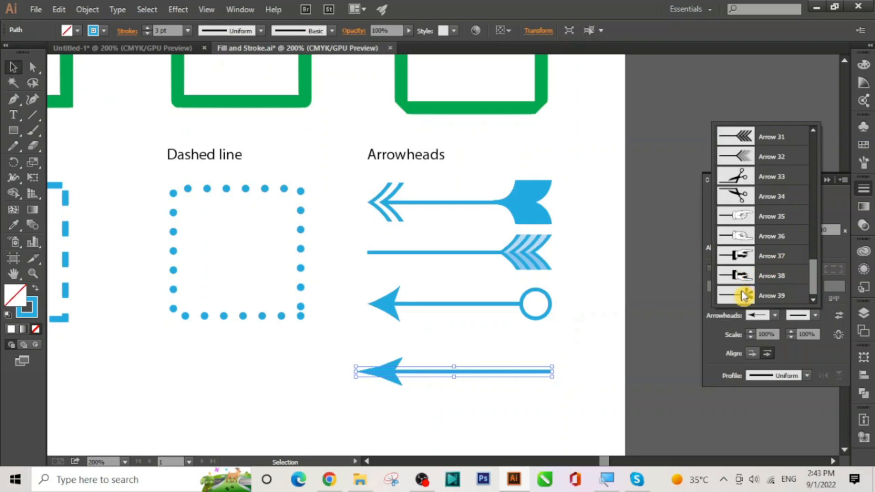
click(745, 296)
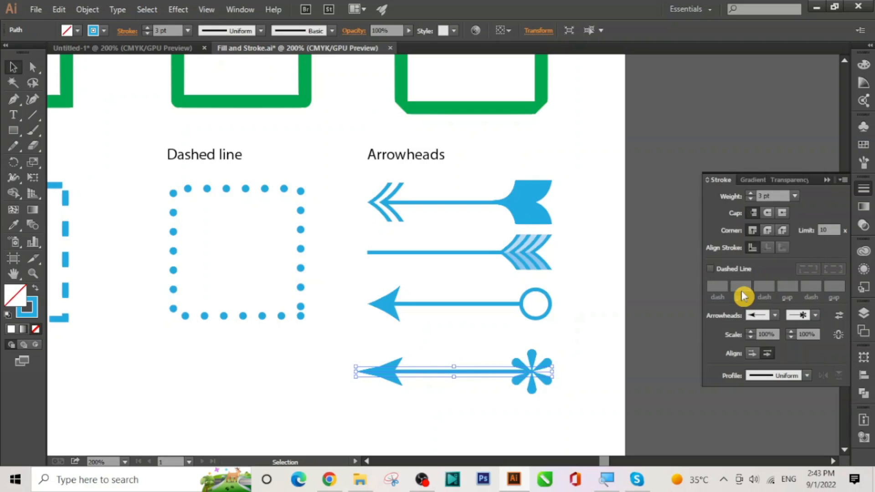
Change the new line's end arrowhead to the hollow square, Arrow 25.
click(815, 315)
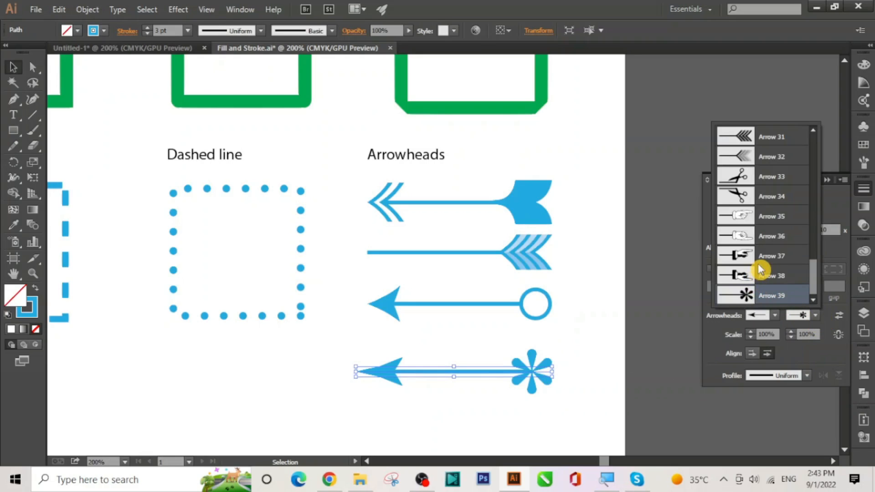
scroll(760, 268, up, 3)
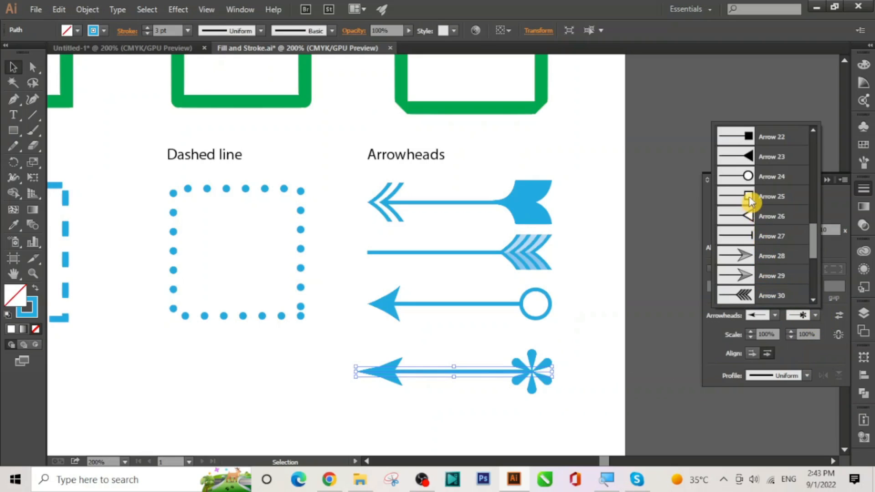
click(750, 197)
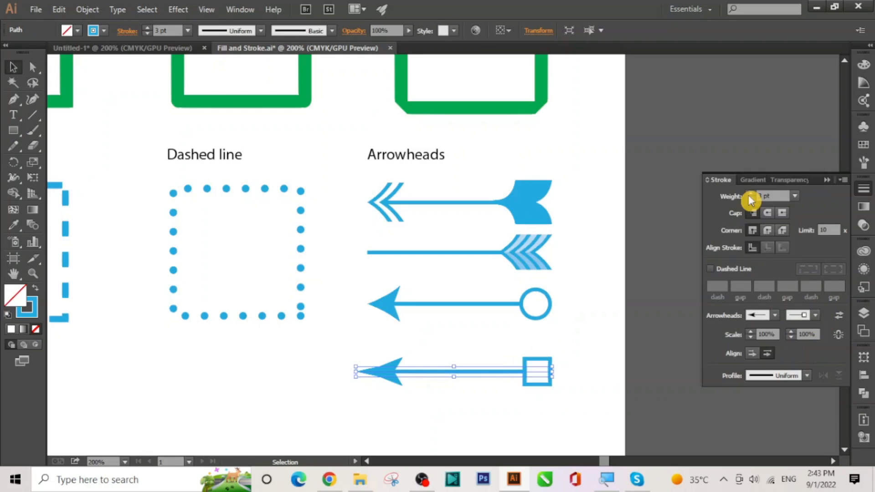
click(583, 281)
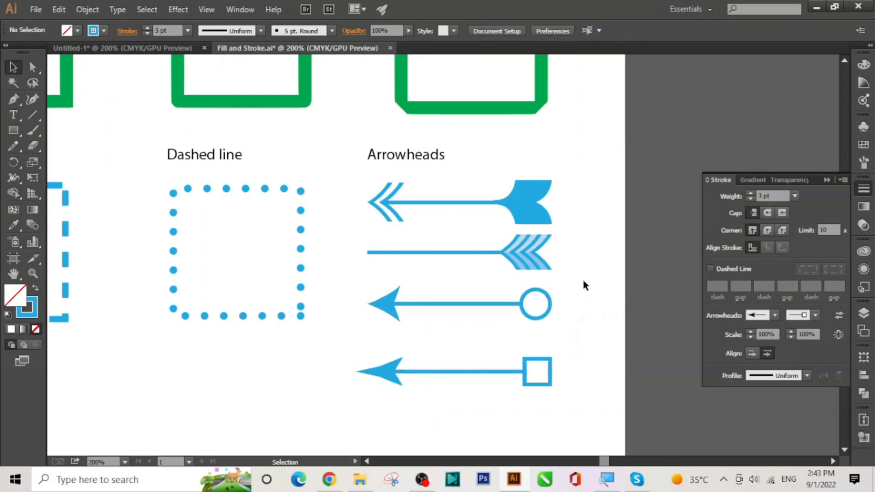
Put away the stroke settings and delete the practice line below the three arrows.
click(822, 181)
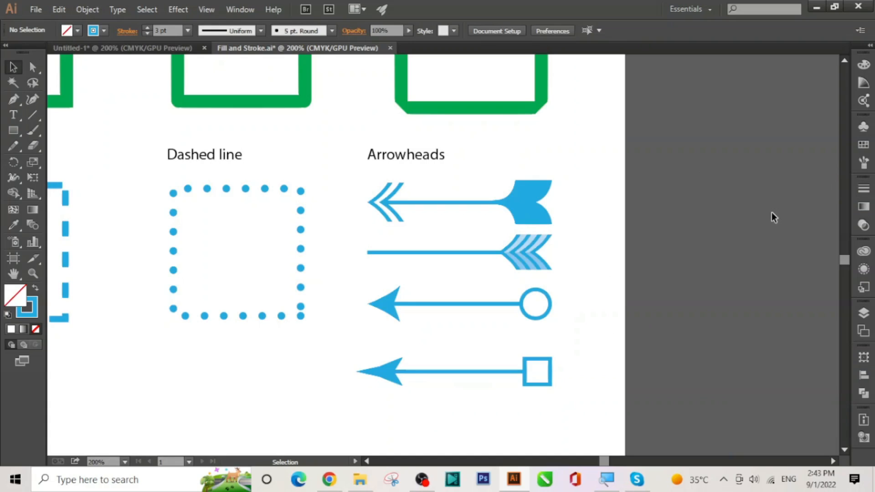
drag(339, 346, 408, 414)
key(Delete)
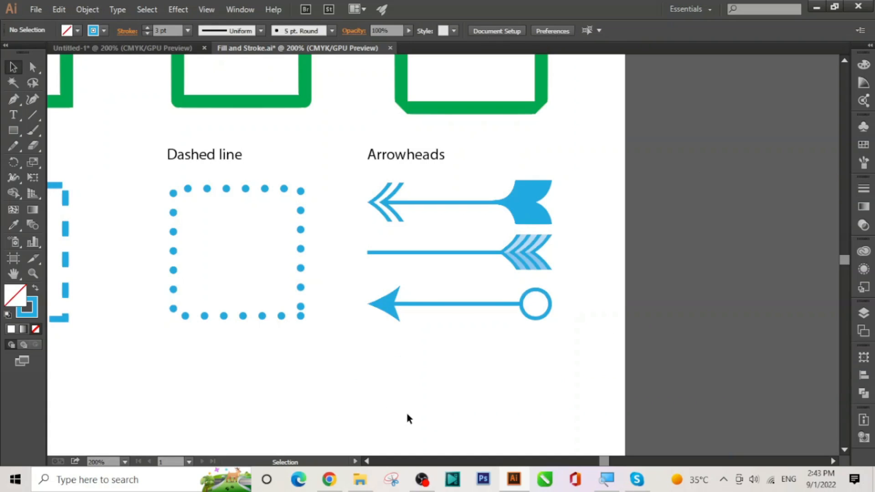
View the whole artboard and examine the fill and stroke settings of the "Fill only" and "Miter join corner" squares.
key(ctrl+0)
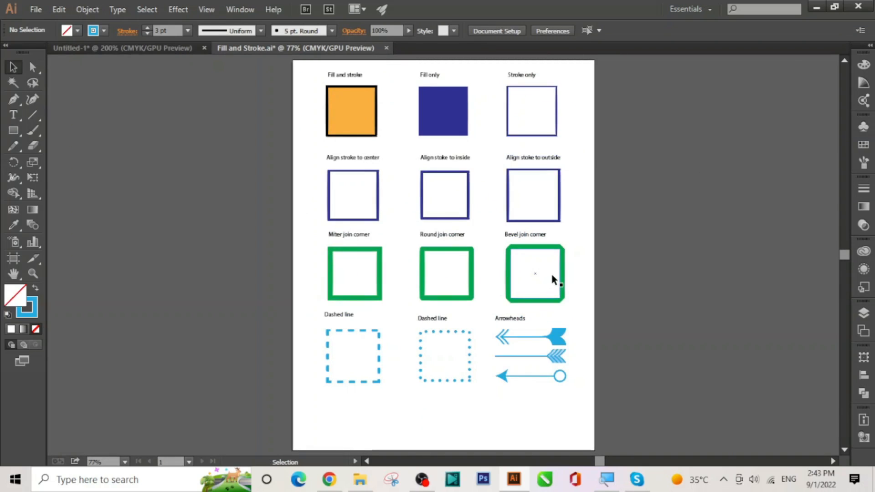
click(19, 294)
click(67, 31)
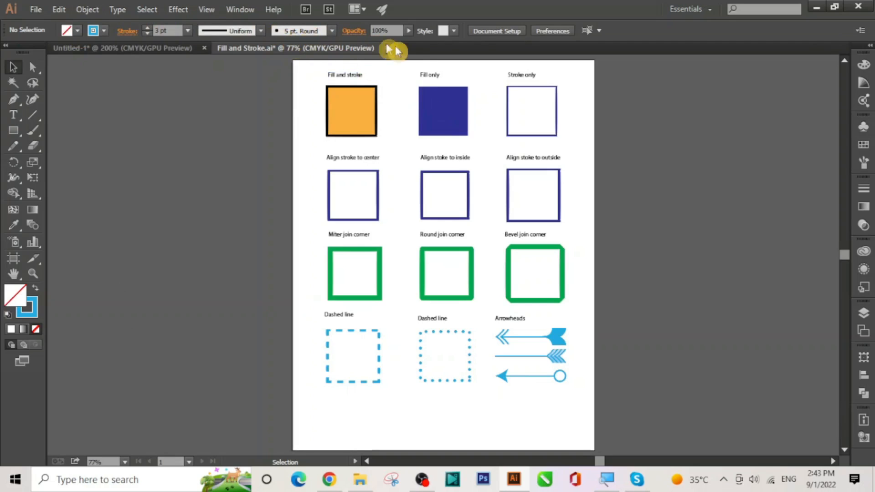
click(461, 105)
click(521, 103)
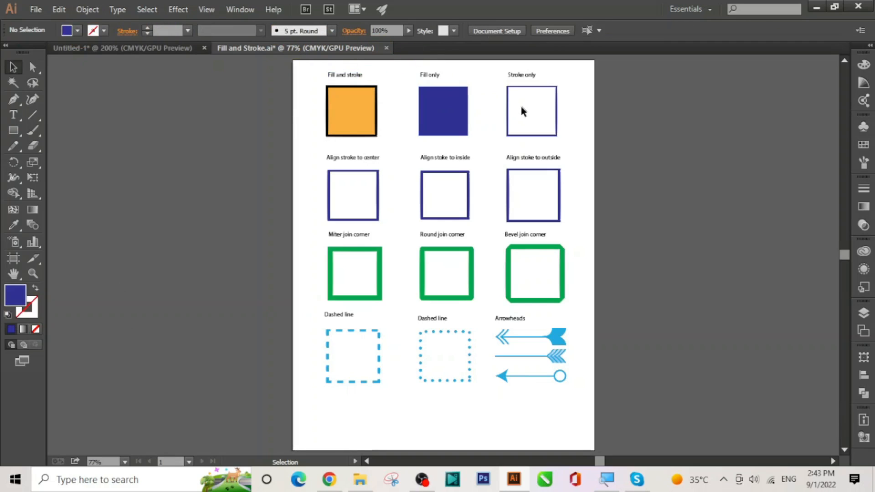
click(380, 247)
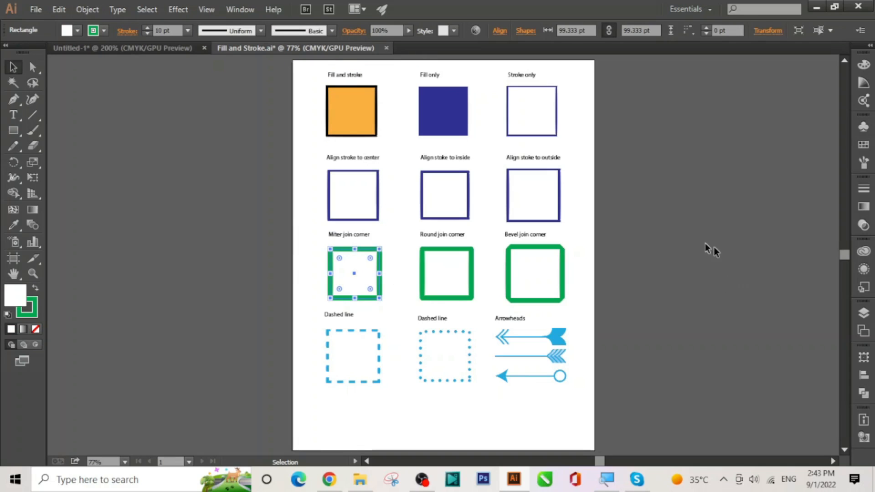
click(652, 215)
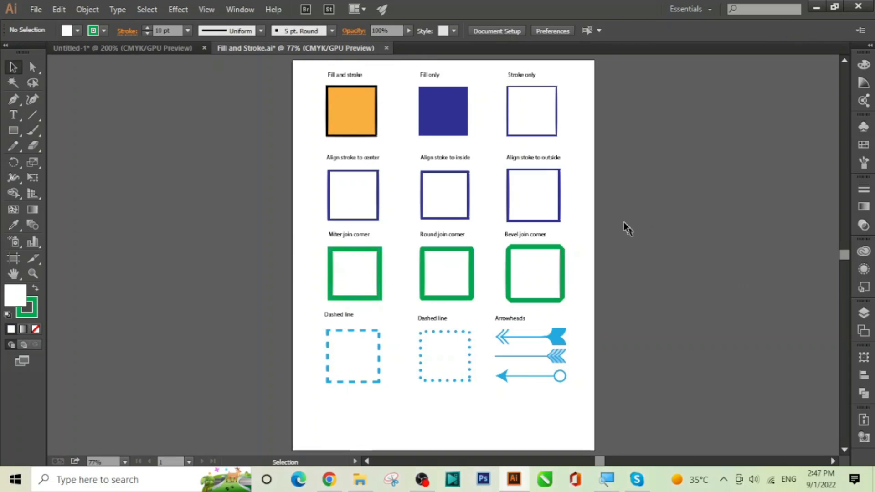
Switch to the Untitled-1 document and move the orange square to the far right side of the artboard.
click(171, 46)
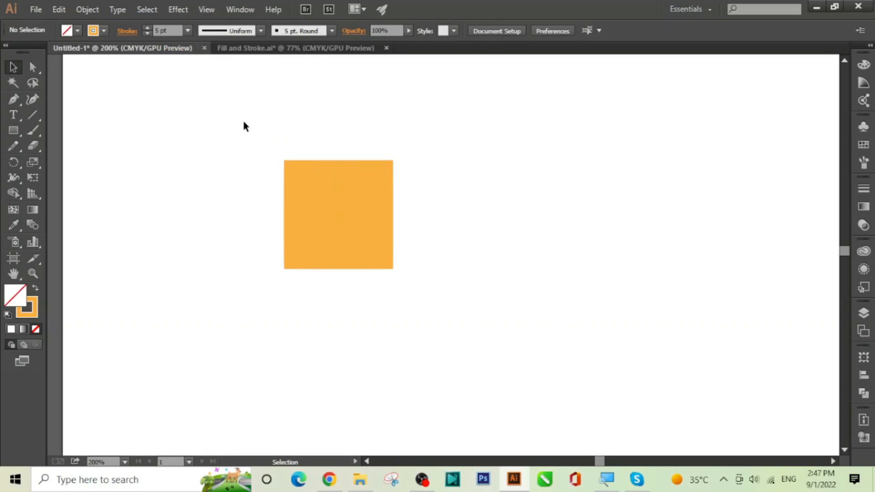
drag(225, 166, 436, 332)
drag(357, 234, 703, 219)
click(348, 263)
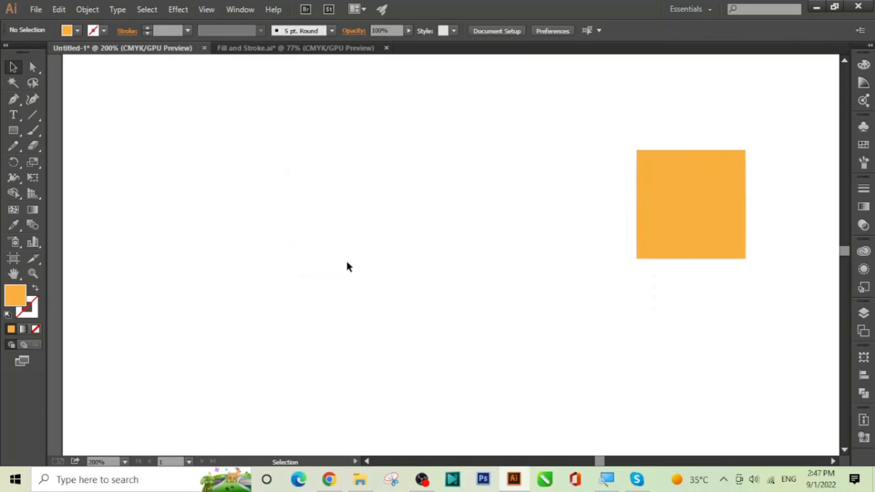
Draw three wavy freehand paths across the artboard with the Pencil tool, applying a 6 pt stroke weight after the first.
click(15, 149)
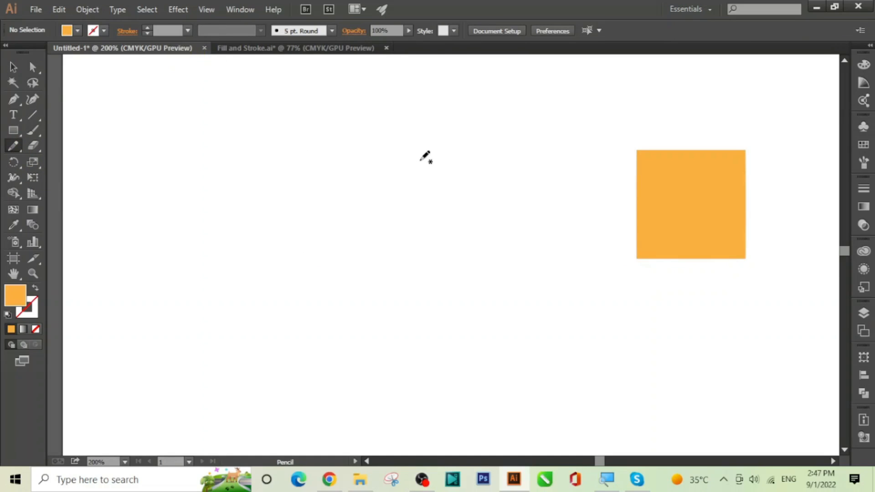
drag(261, 299, 213, 286)
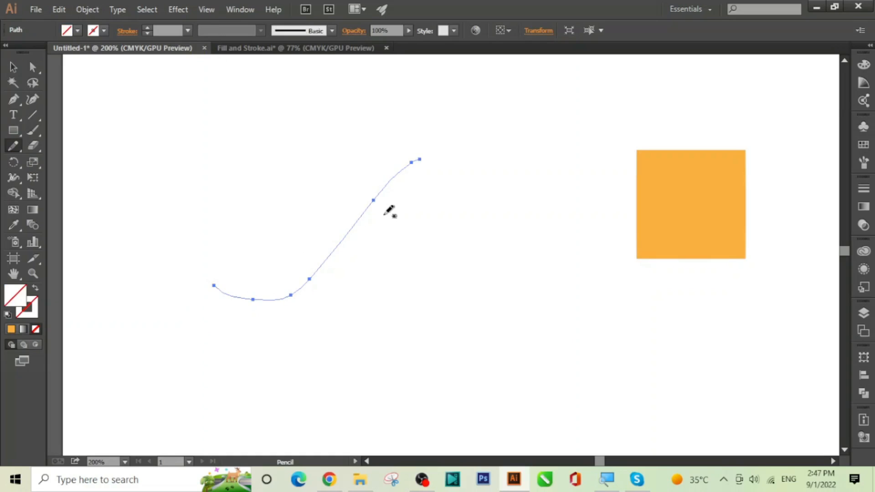
click(188, 32)
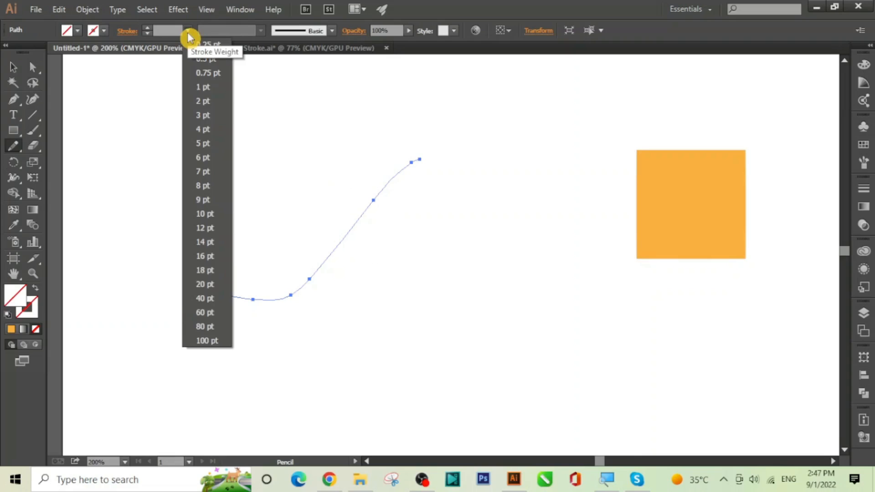
click(218, 159)
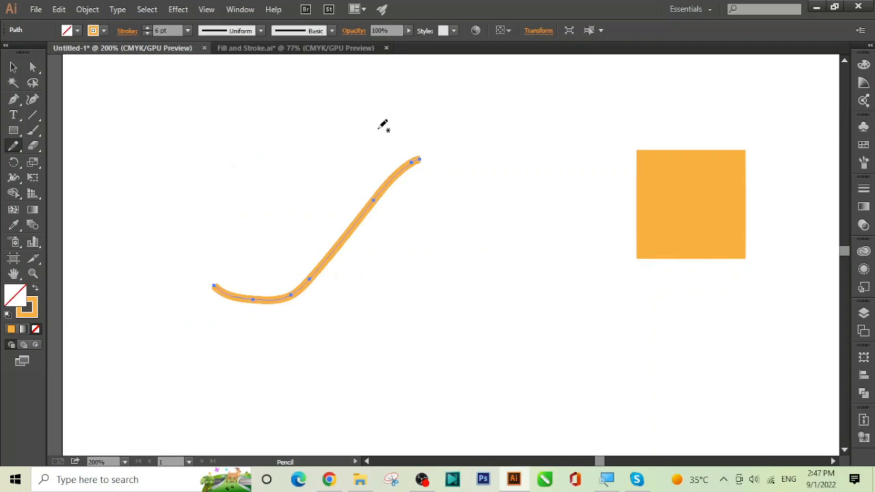
mouse_move(366, 93)
mouse_down()
mouse_move(219, 205)
mouse_move(158, 206)
mouse_up()
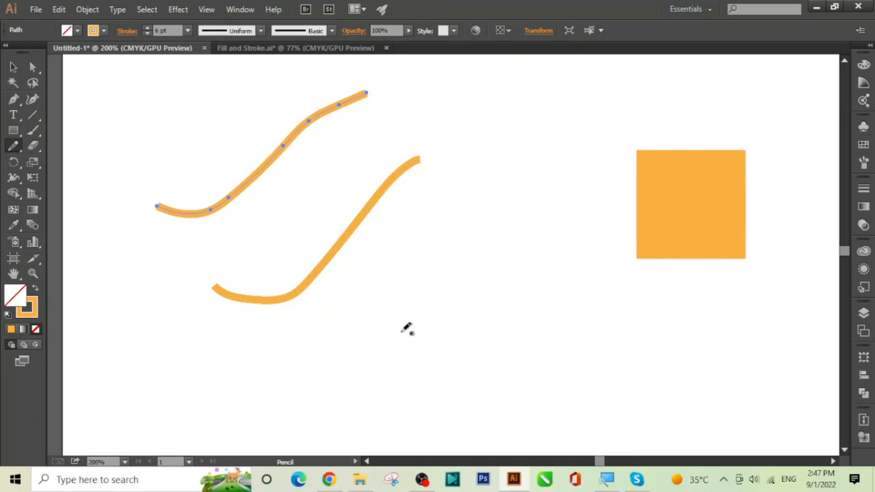
mouse_move(390, 323)
mouse_down()
mouse_move(480, 293)
mouse_move(636, 336)
mouse_move(673, 324)
mouse_up()
Select the lowest freehand curve and give the start of its path the Arrow 5 arrowhead.
click(15, 69)
drag(383, 245, 491, 404)
click(863, 206)
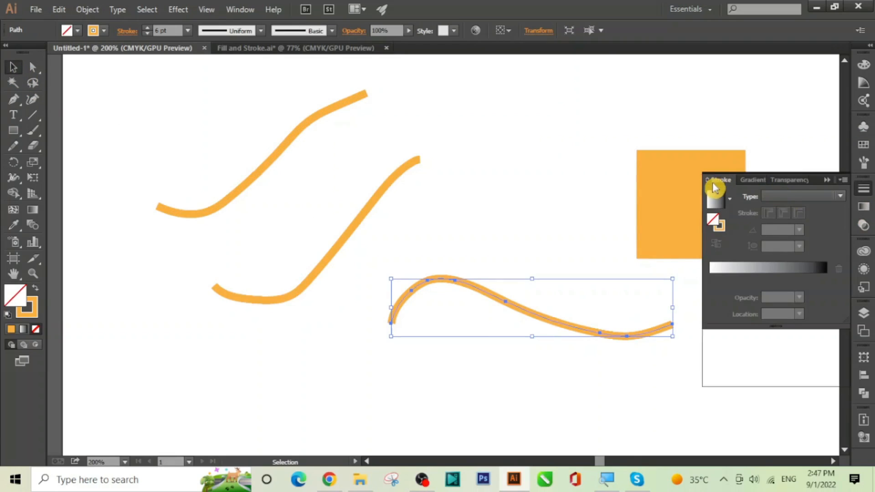
click(718, 180)
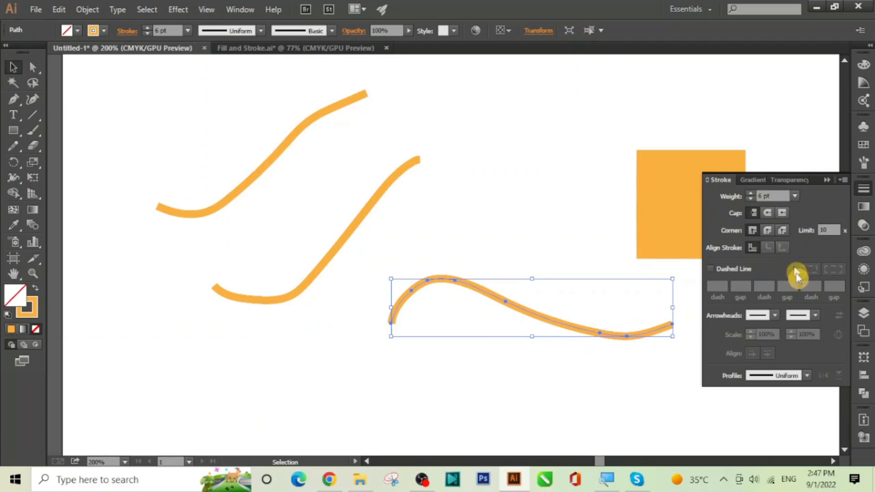
click(770, 314)
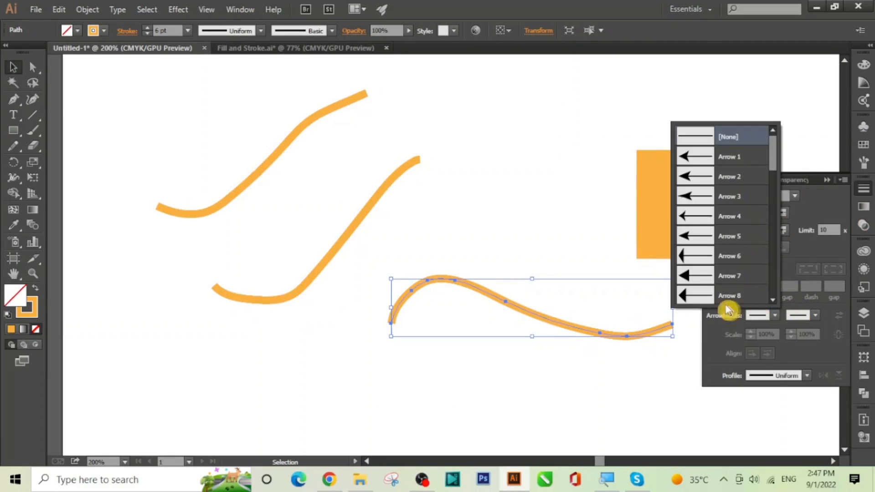
click(695, 236)
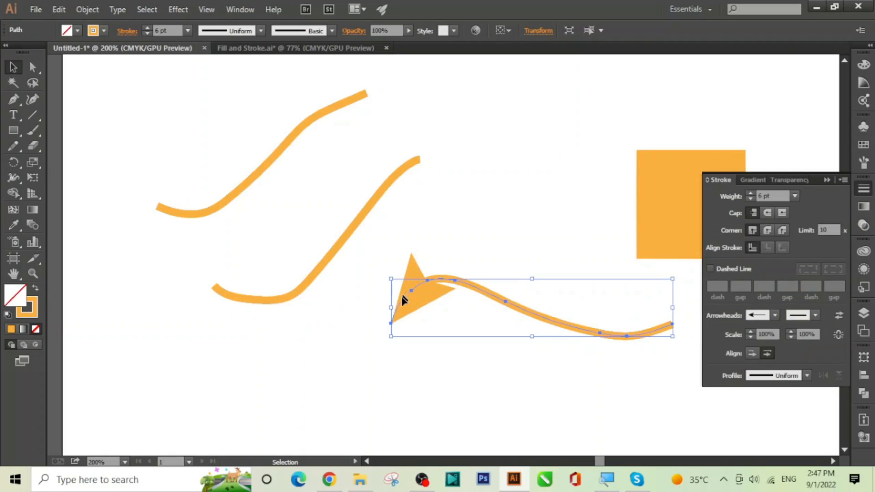
click(827, 180)
Move the arrow-headed path down and to the left, and stretch its tail end far to the right with Direct Selection.
click(32, 67)
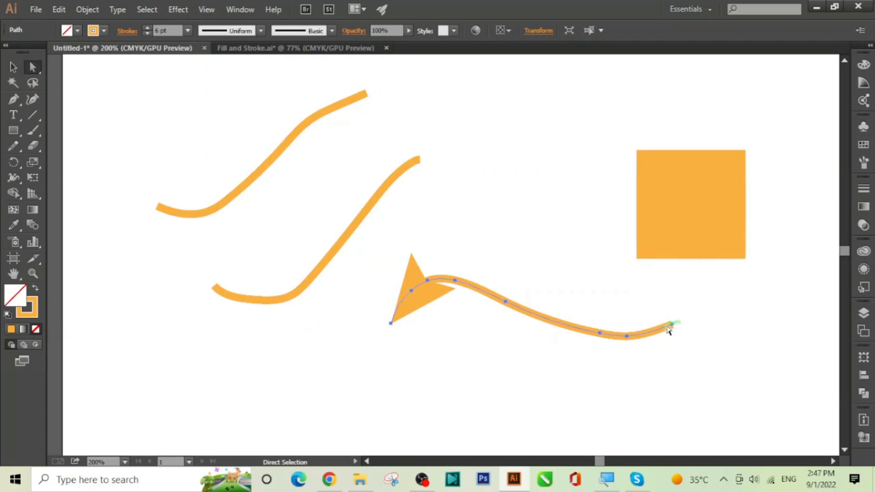
drag(671, 328, 577, 357)
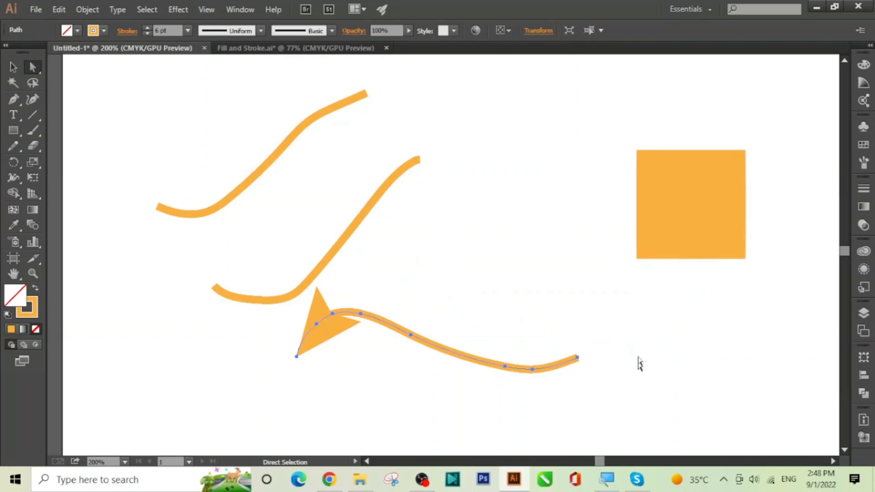
drag(602, 313, 521, 415)
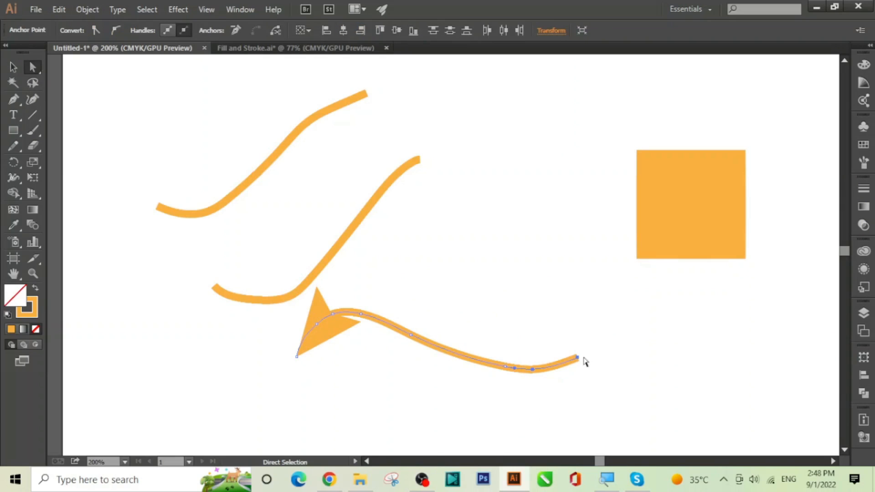
drag(578, 357, 757, 333)
drag(696, 381, 692, 384)
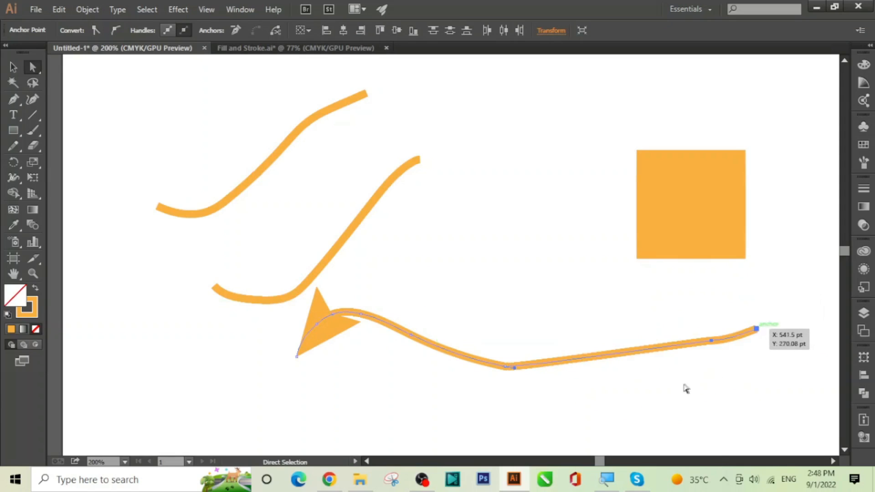
Reshape the arrow-headed path by raising its middle anchor, shifting the neighbouring points and bending the long straight segment upward.
drag(512, 367, 517, 321)
drag(412, 343, 413, 342)
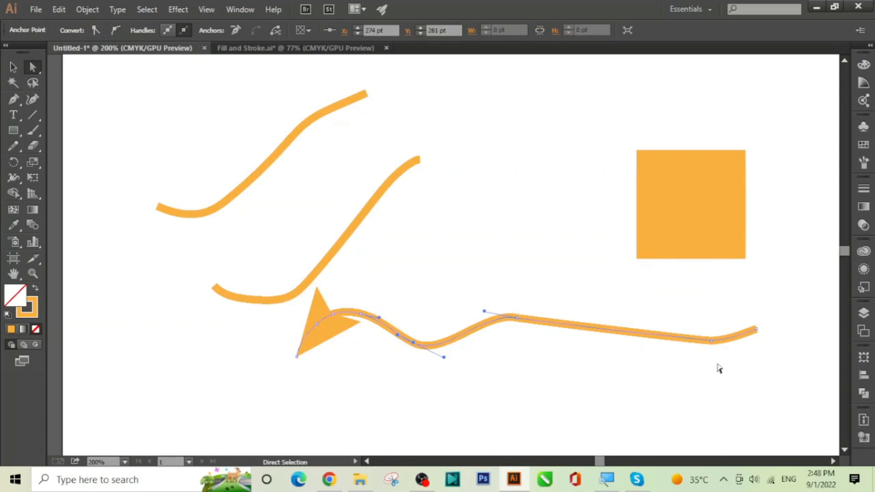
click(609, 333)
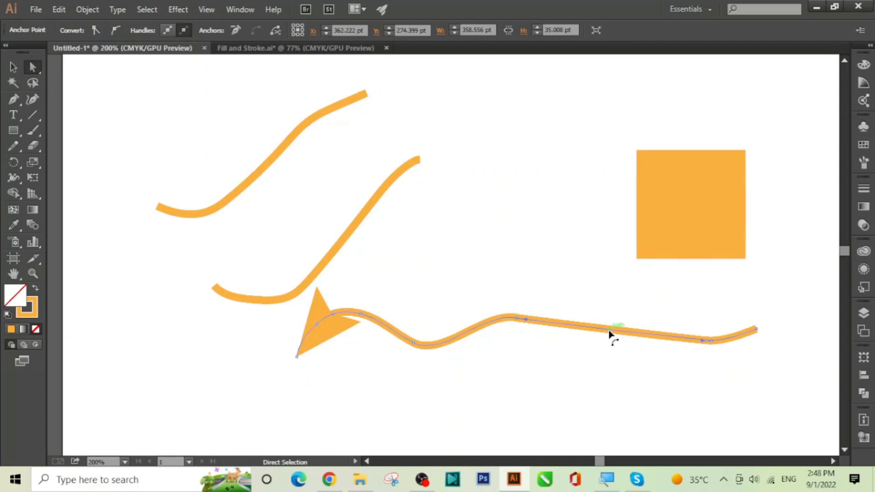
mouse_move(612, 332)
mouse_down()
mouse_move(612, 305)
mouse_move(602, 301)
mouse_up()
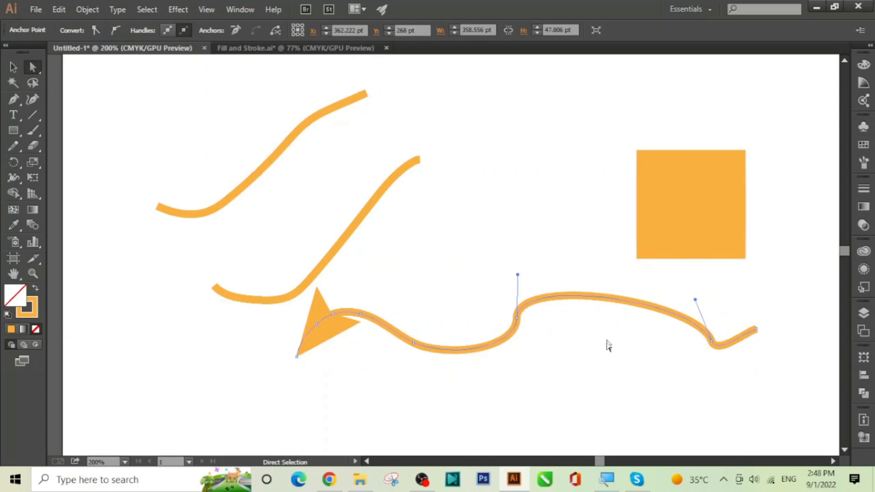
click(13, 67)
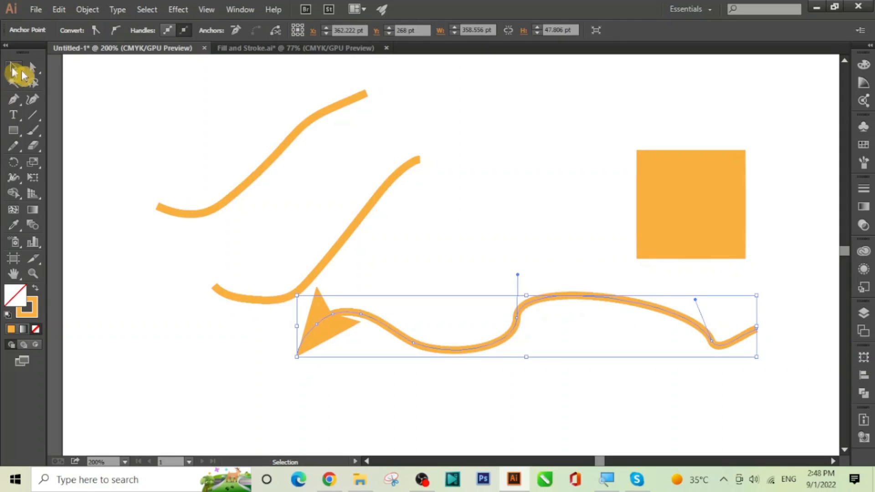
click(570, 178)
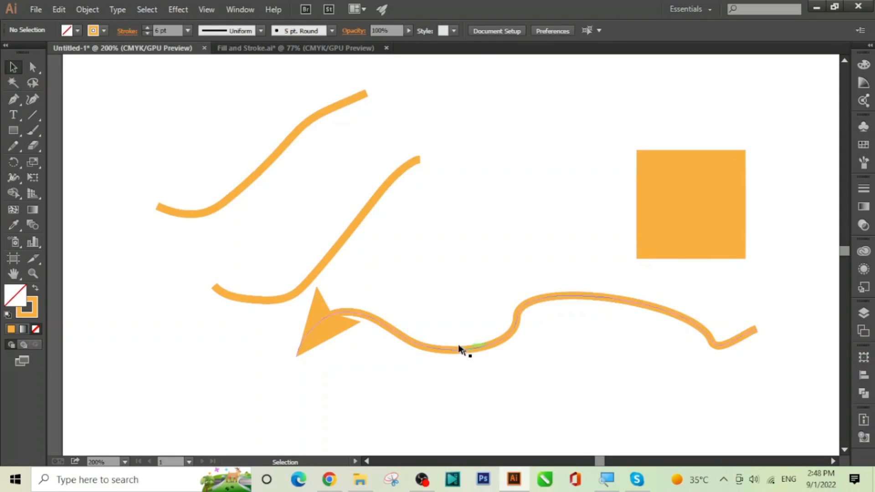
Add a solid triangular start arrowhead to the uppermost freehand curve.
click(341, 109)
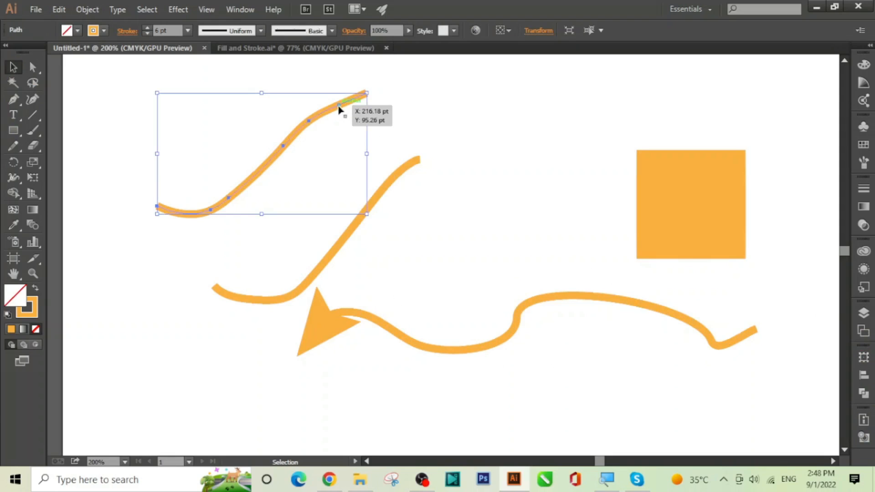
click(863, 210)
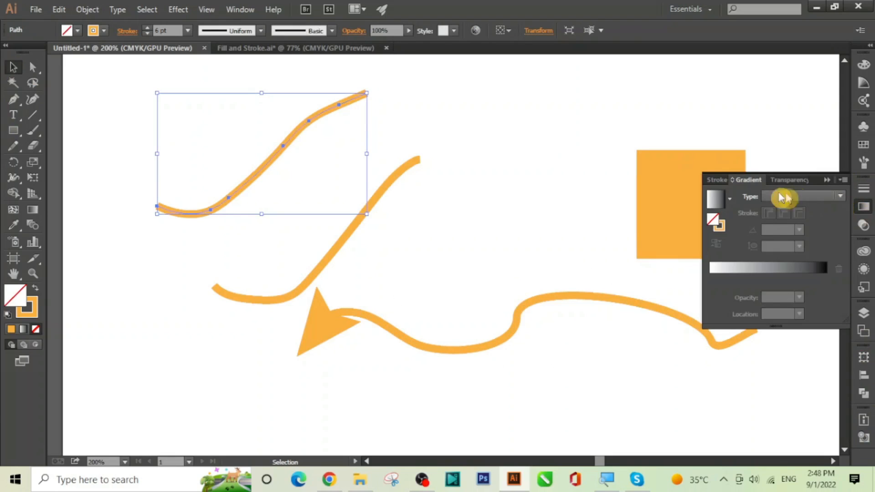
click(722, 179)
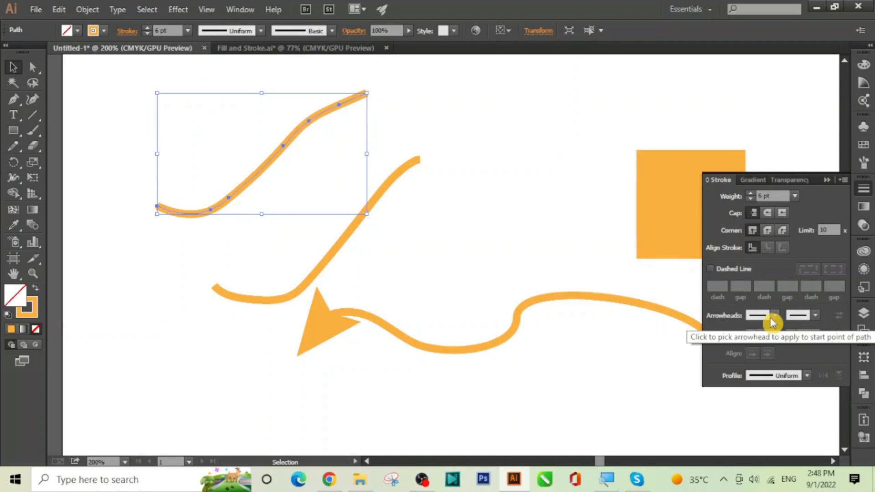
click(771, 319)
click(709, 297)
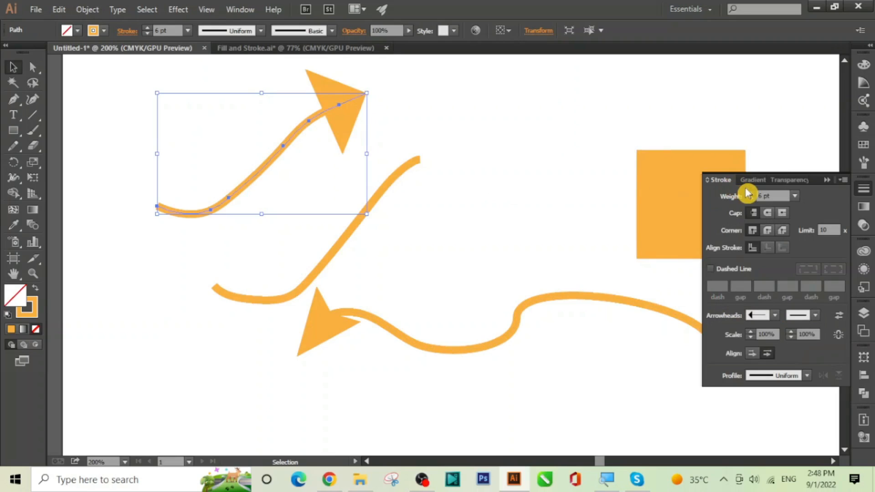
click(827, 181)
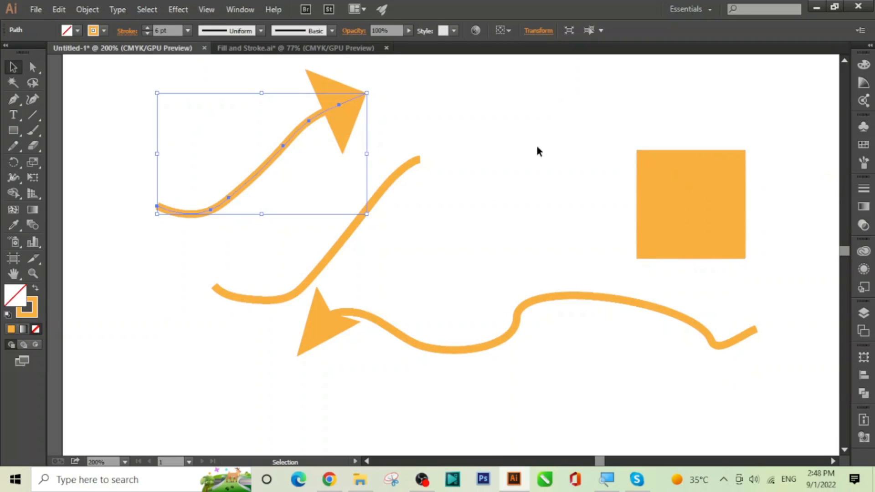
Select all three freehand curves and delete them, leaving out the orange square.
click(537, 151)
drag(124, 123, 516, 420)
key(Delete)
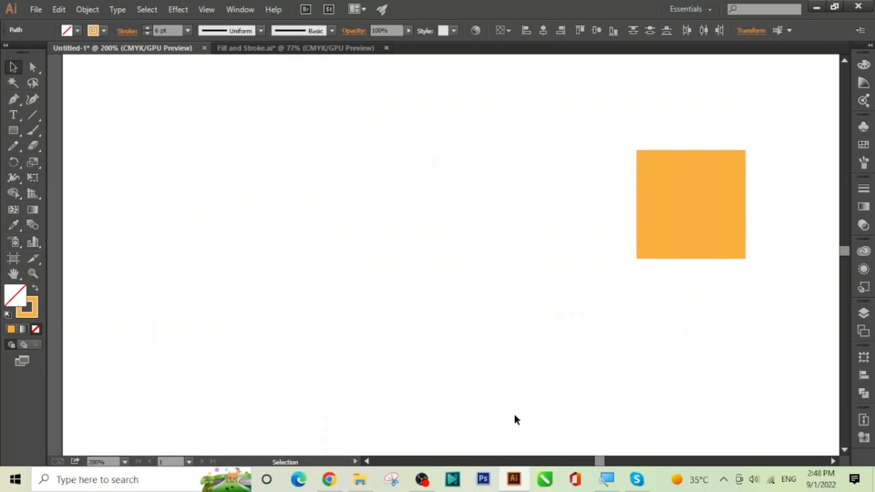
Move the orange square to the left of the artboard's centre and fill it with CMYK Green.
click(687, 224)
drag(687, 225, 332, 264)
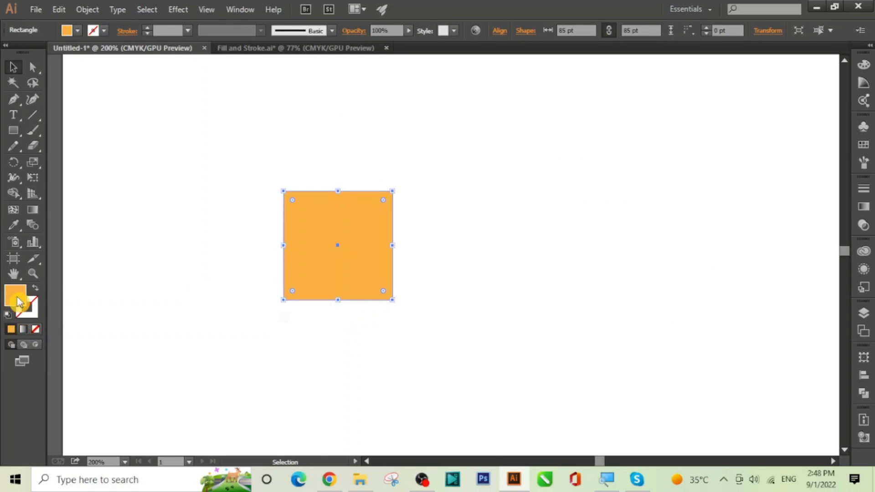
click(75, 32)
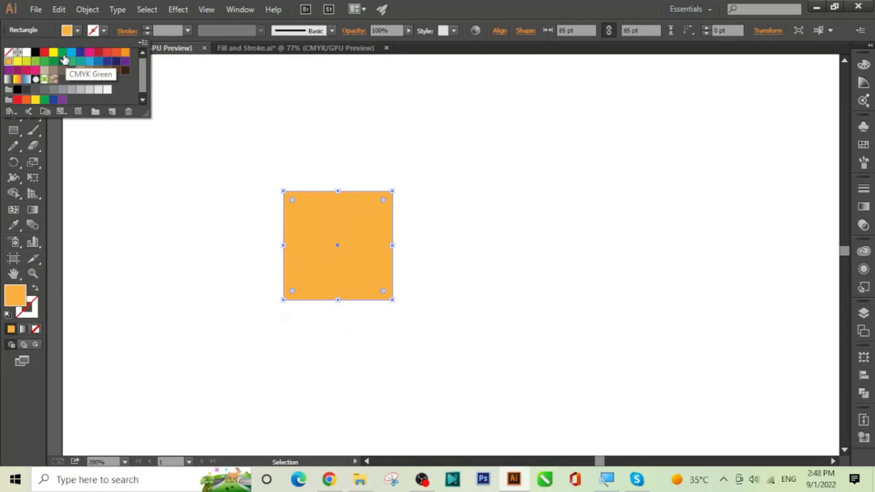
click(63, 52)
click(446, 201)
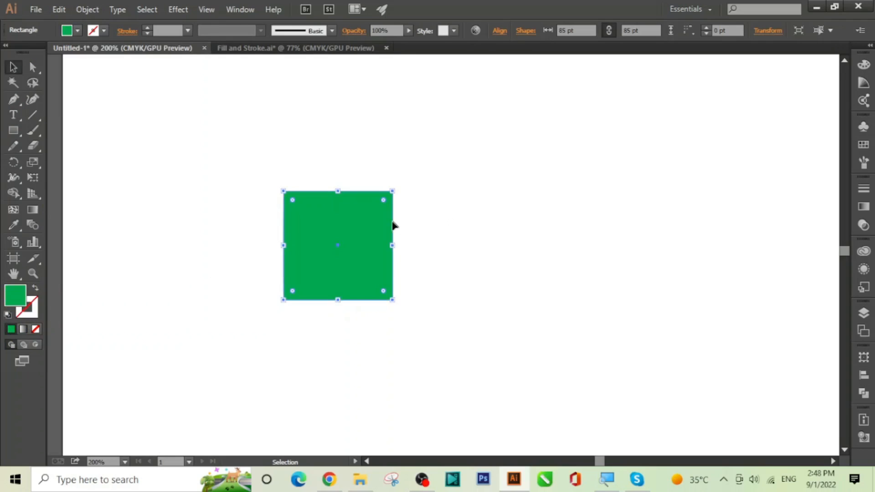
Give the green square a black stroke with a weight of 8 pt.
click(104, 31)
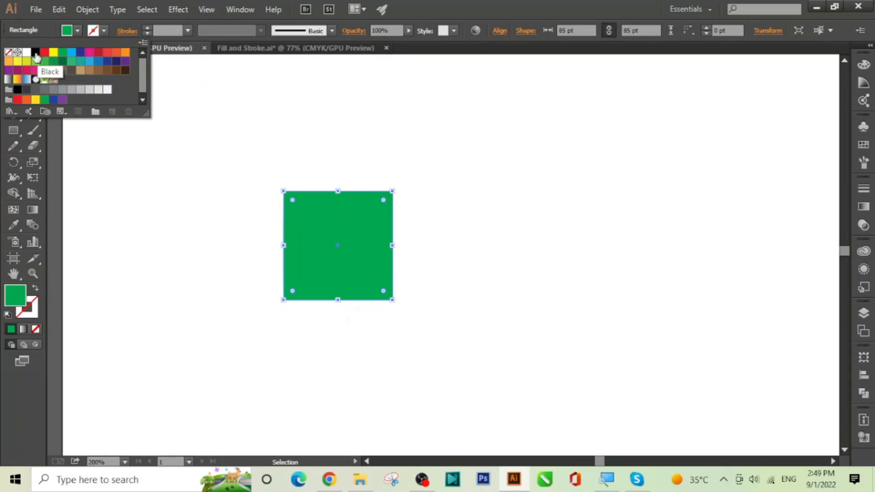
click(35, 53)
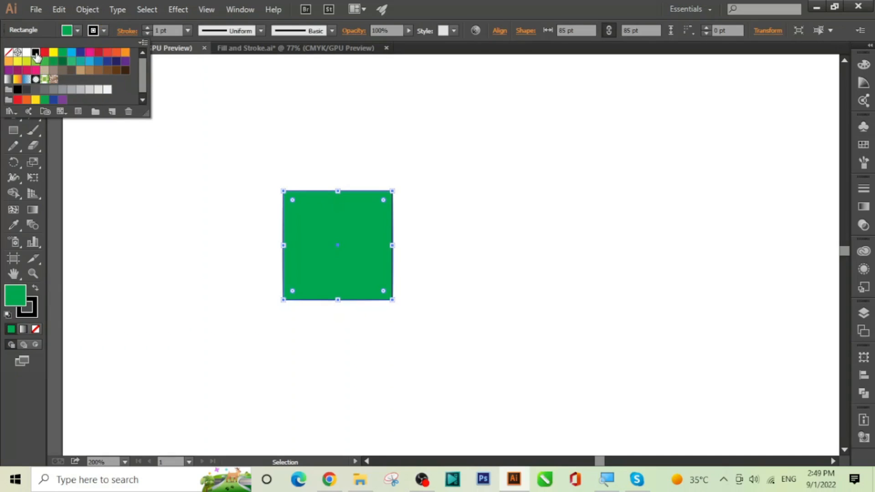
click(188, 31)
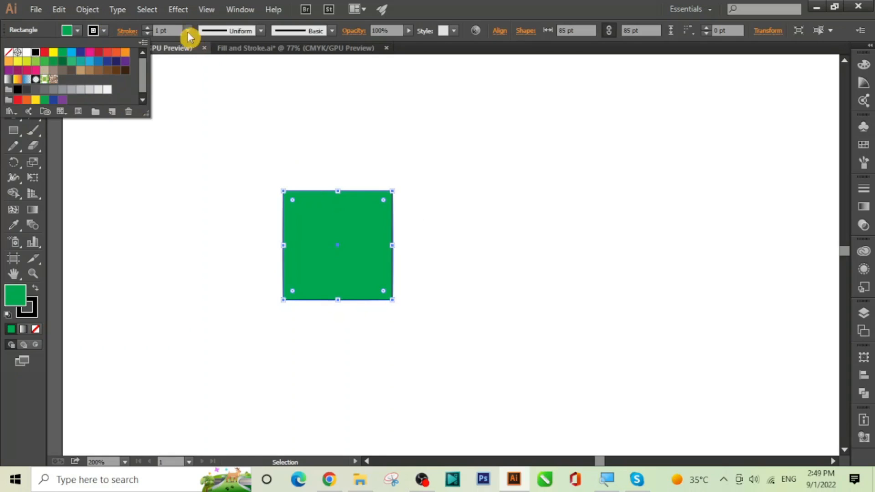
click(188, 31)
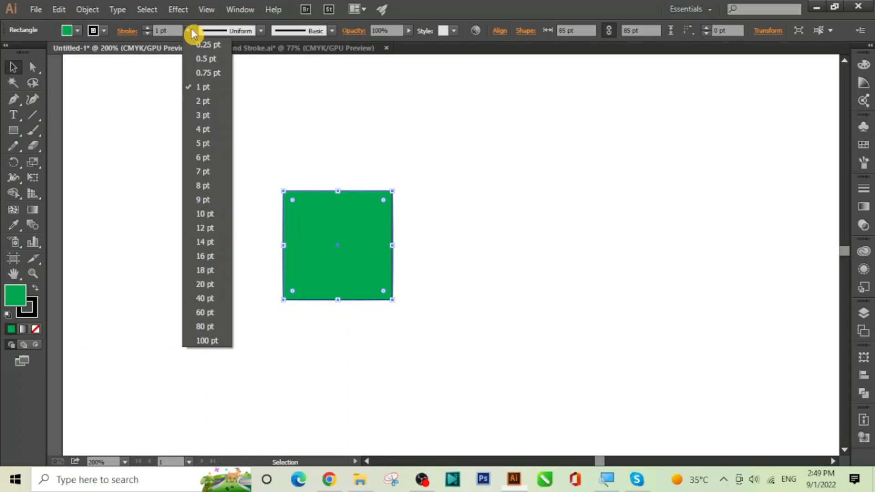
click(216, 185)
click(246, 303)
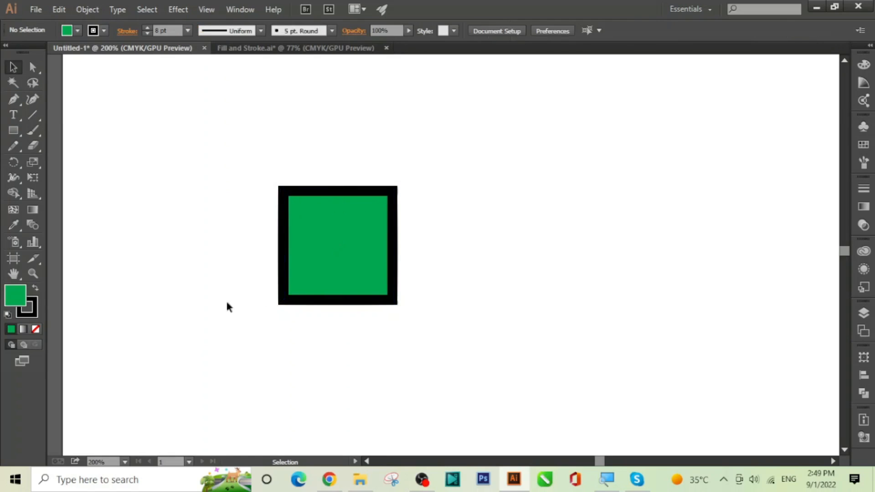
Draw a rectangle about 101.5 by 95 pt with no fill and a black stroke, up and left of the green square.
click(18, 132)
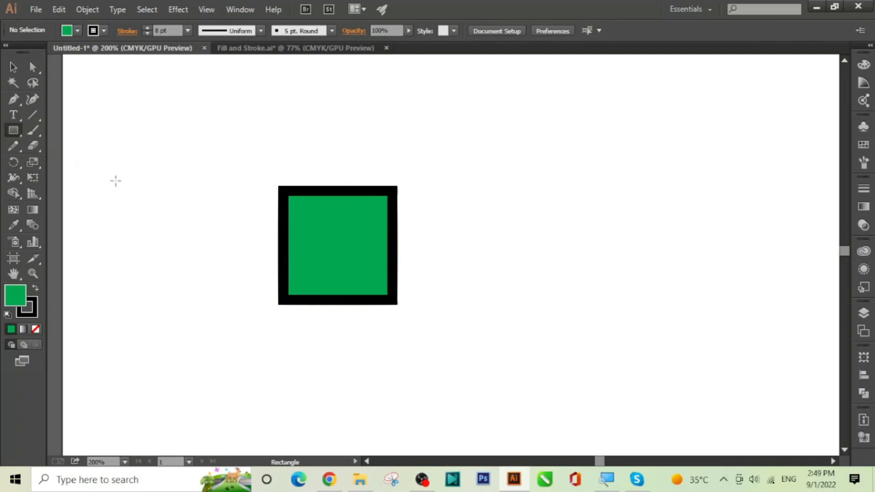
click(39, 331)
mouse_move(125, 118)
mouse_down()
mouse_move(131, 141)
mouse_move(225, 234)
mouse_move(256, 239)
mouse_up()
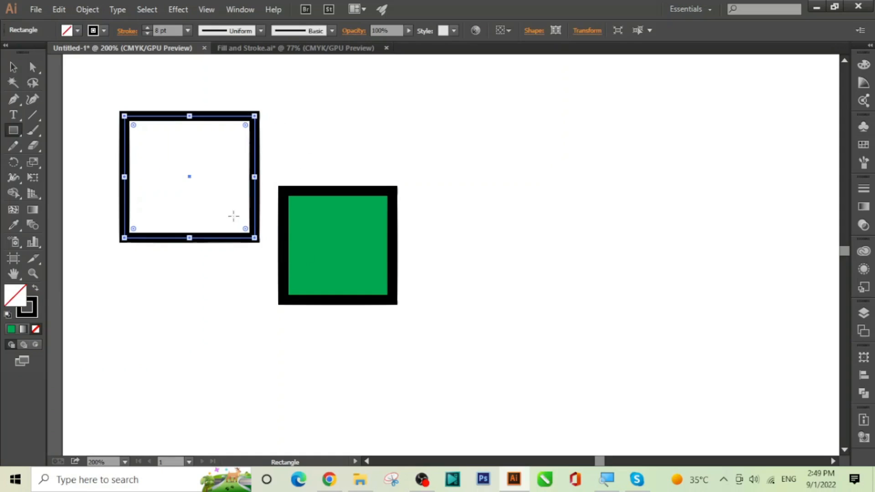
Swap the new rectangle's fill and stroke colours, swap them back, and deselect everything.
click(34, 289)
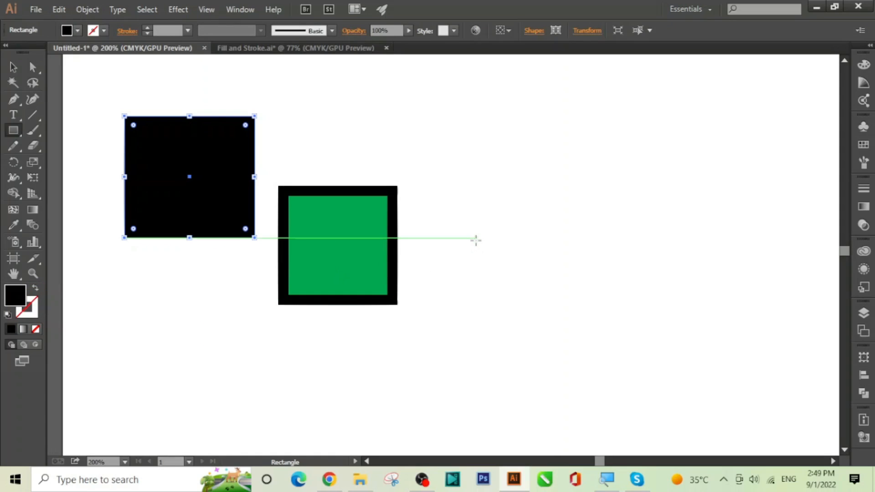
click(35, 290)
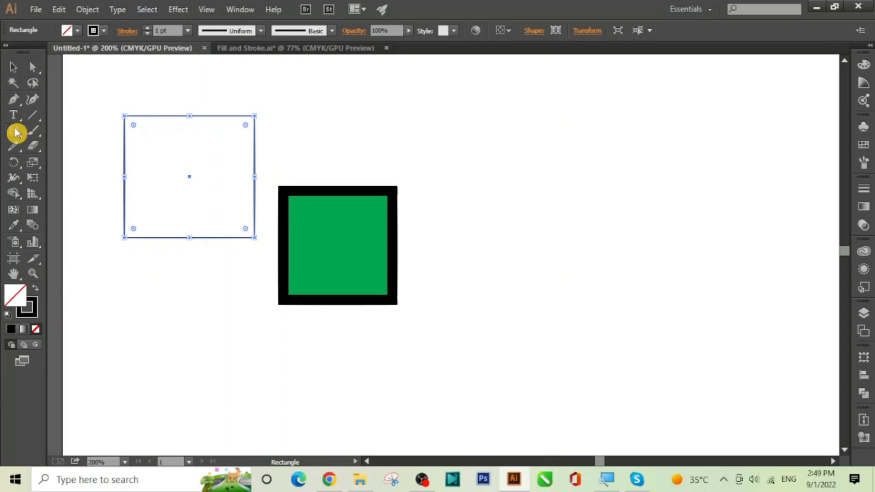
click(14, 68)
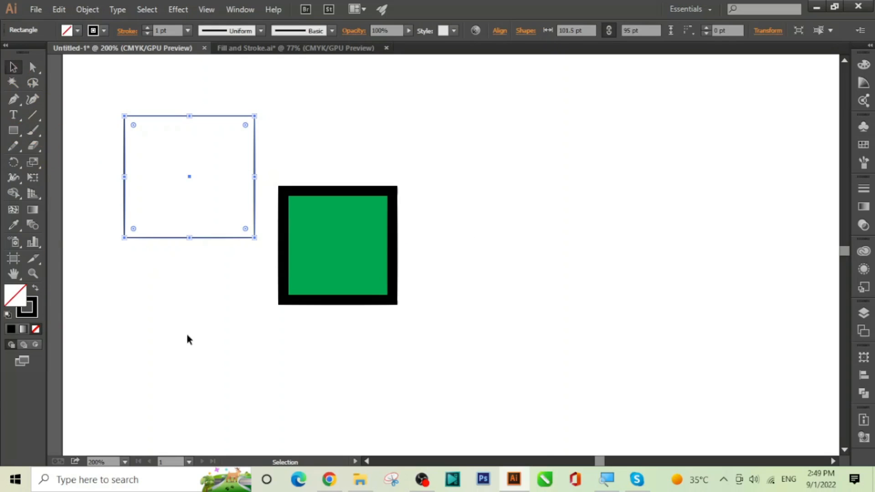
click(187, 334)
drag(141, 97, 457, 398)
click(568, 352)
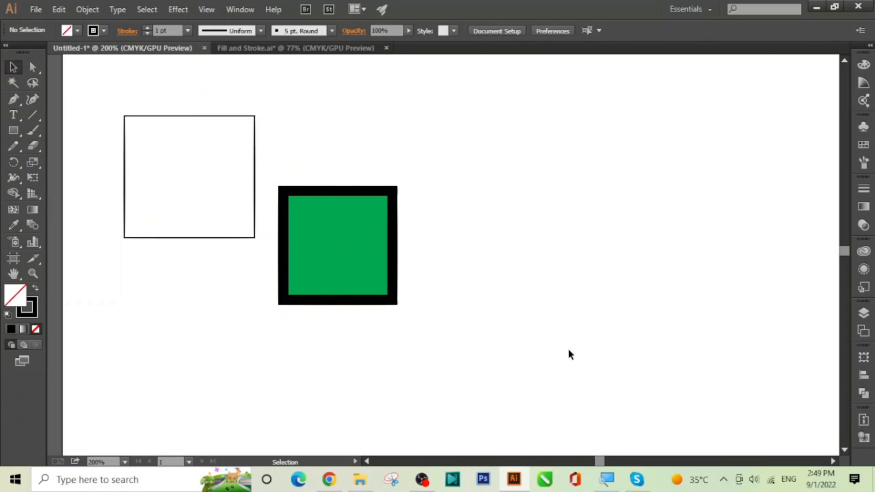